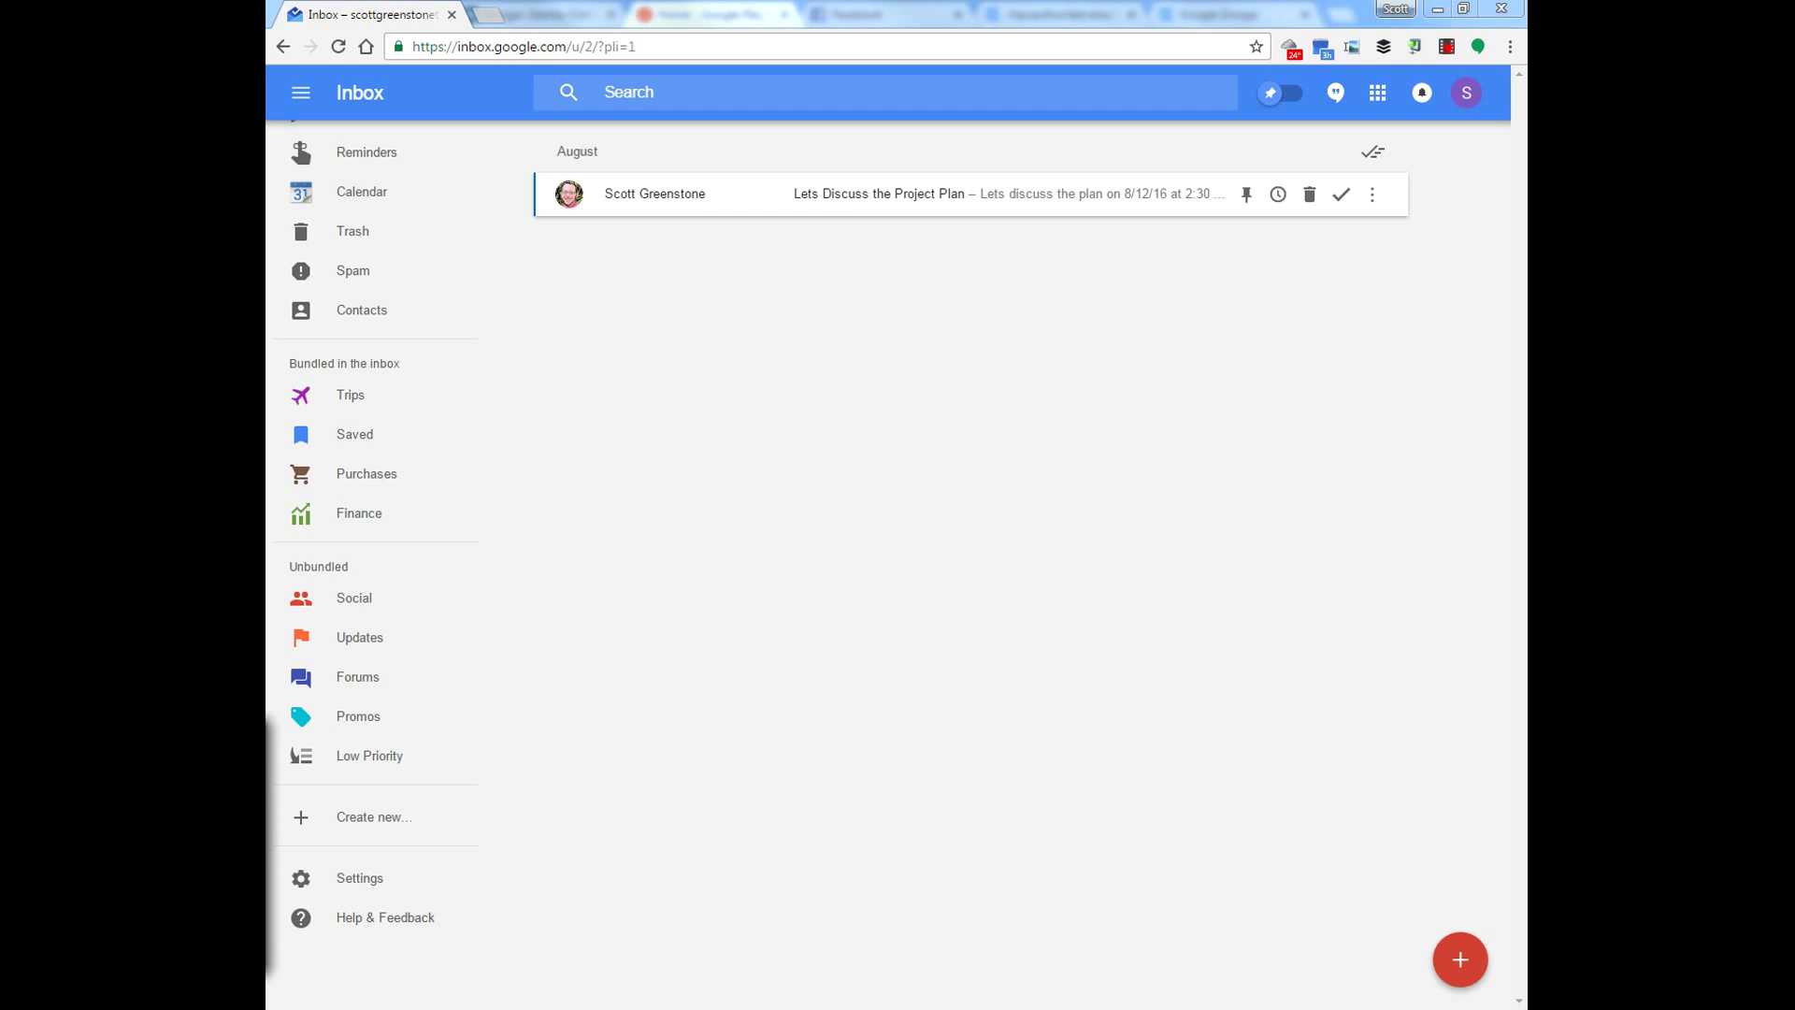
# Switch the Signature toggle On in Settings, leaving the signature text empty, and confirm with DONE.
pyautogui.click(353, 877)
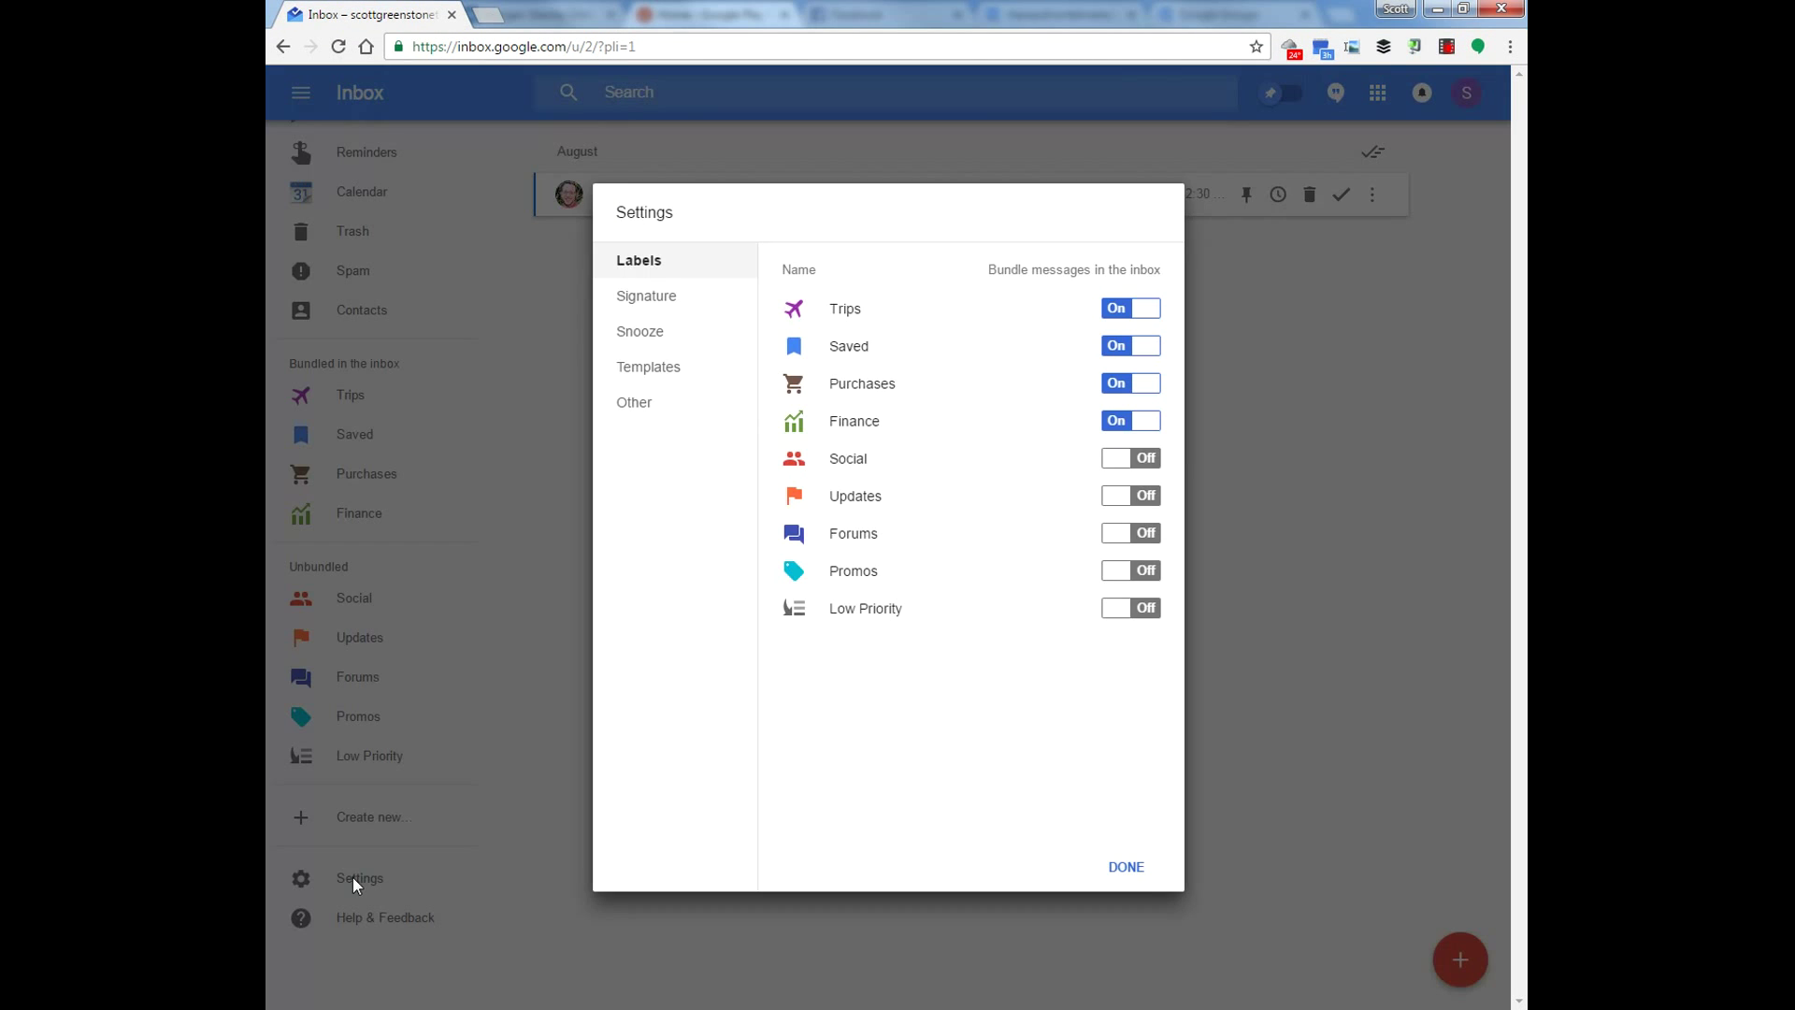
pyautogui.click(664, 300)
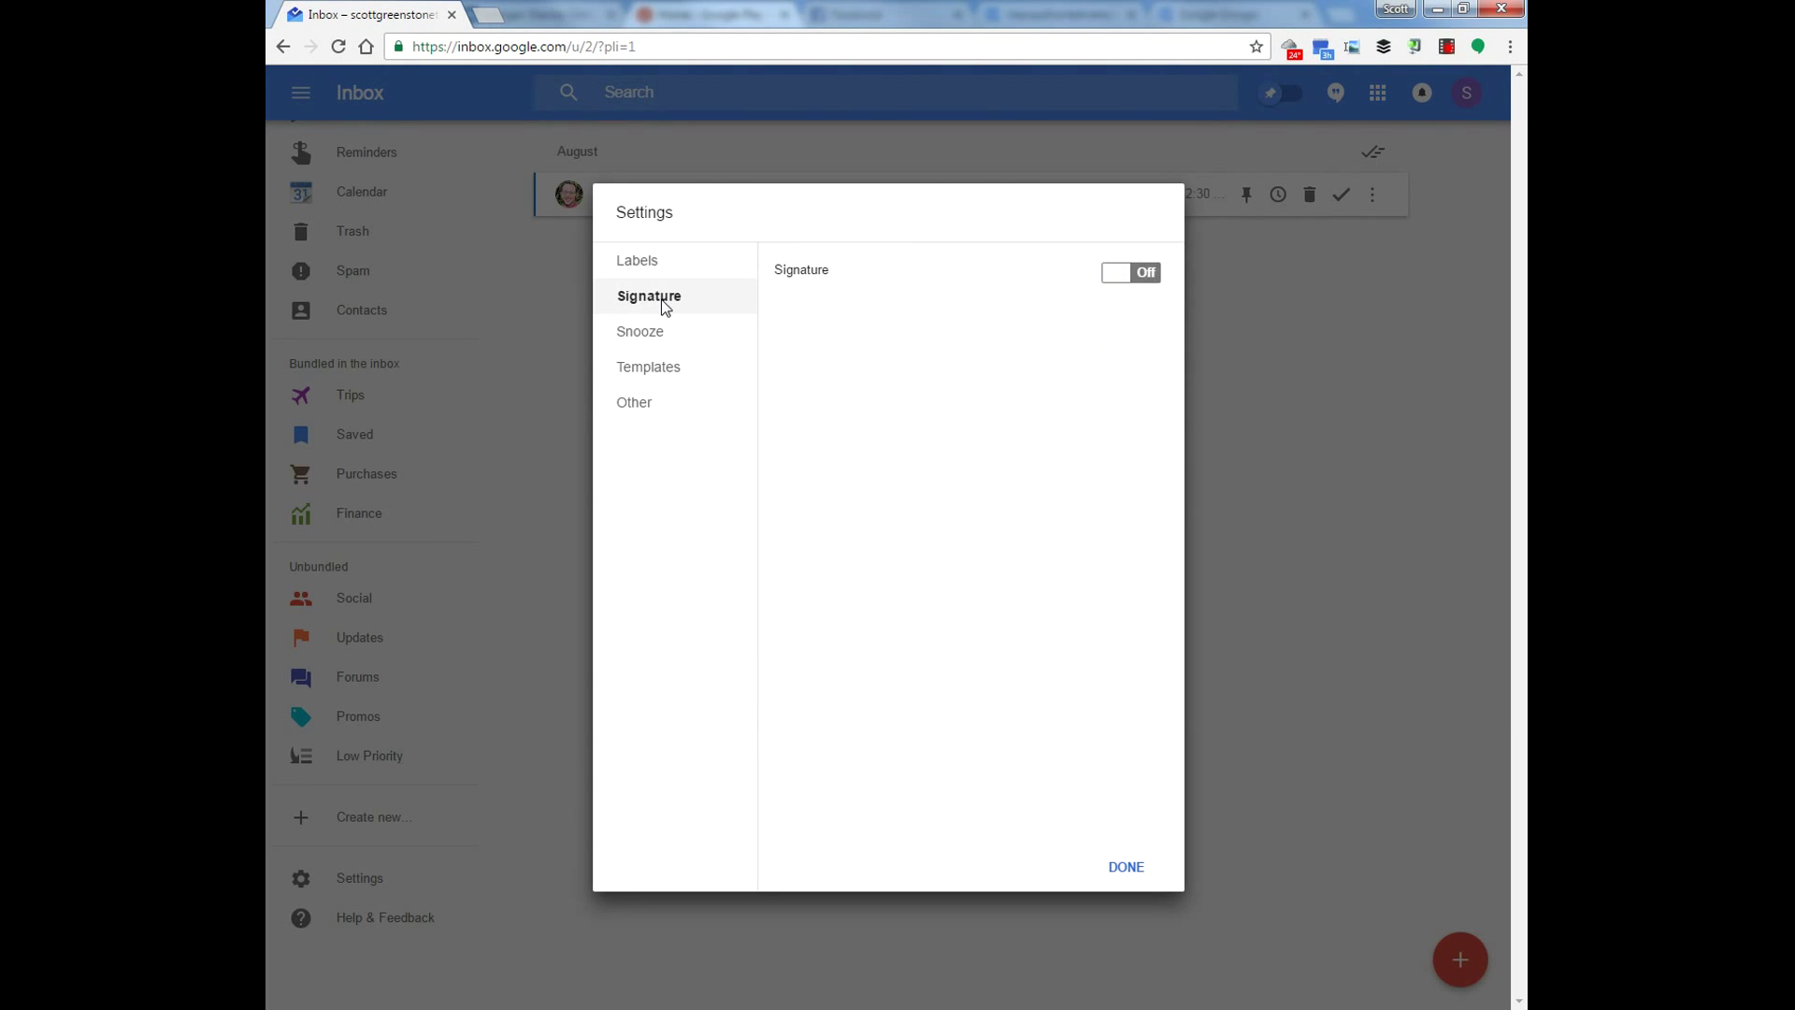
pyautogui.click(1121, 282)
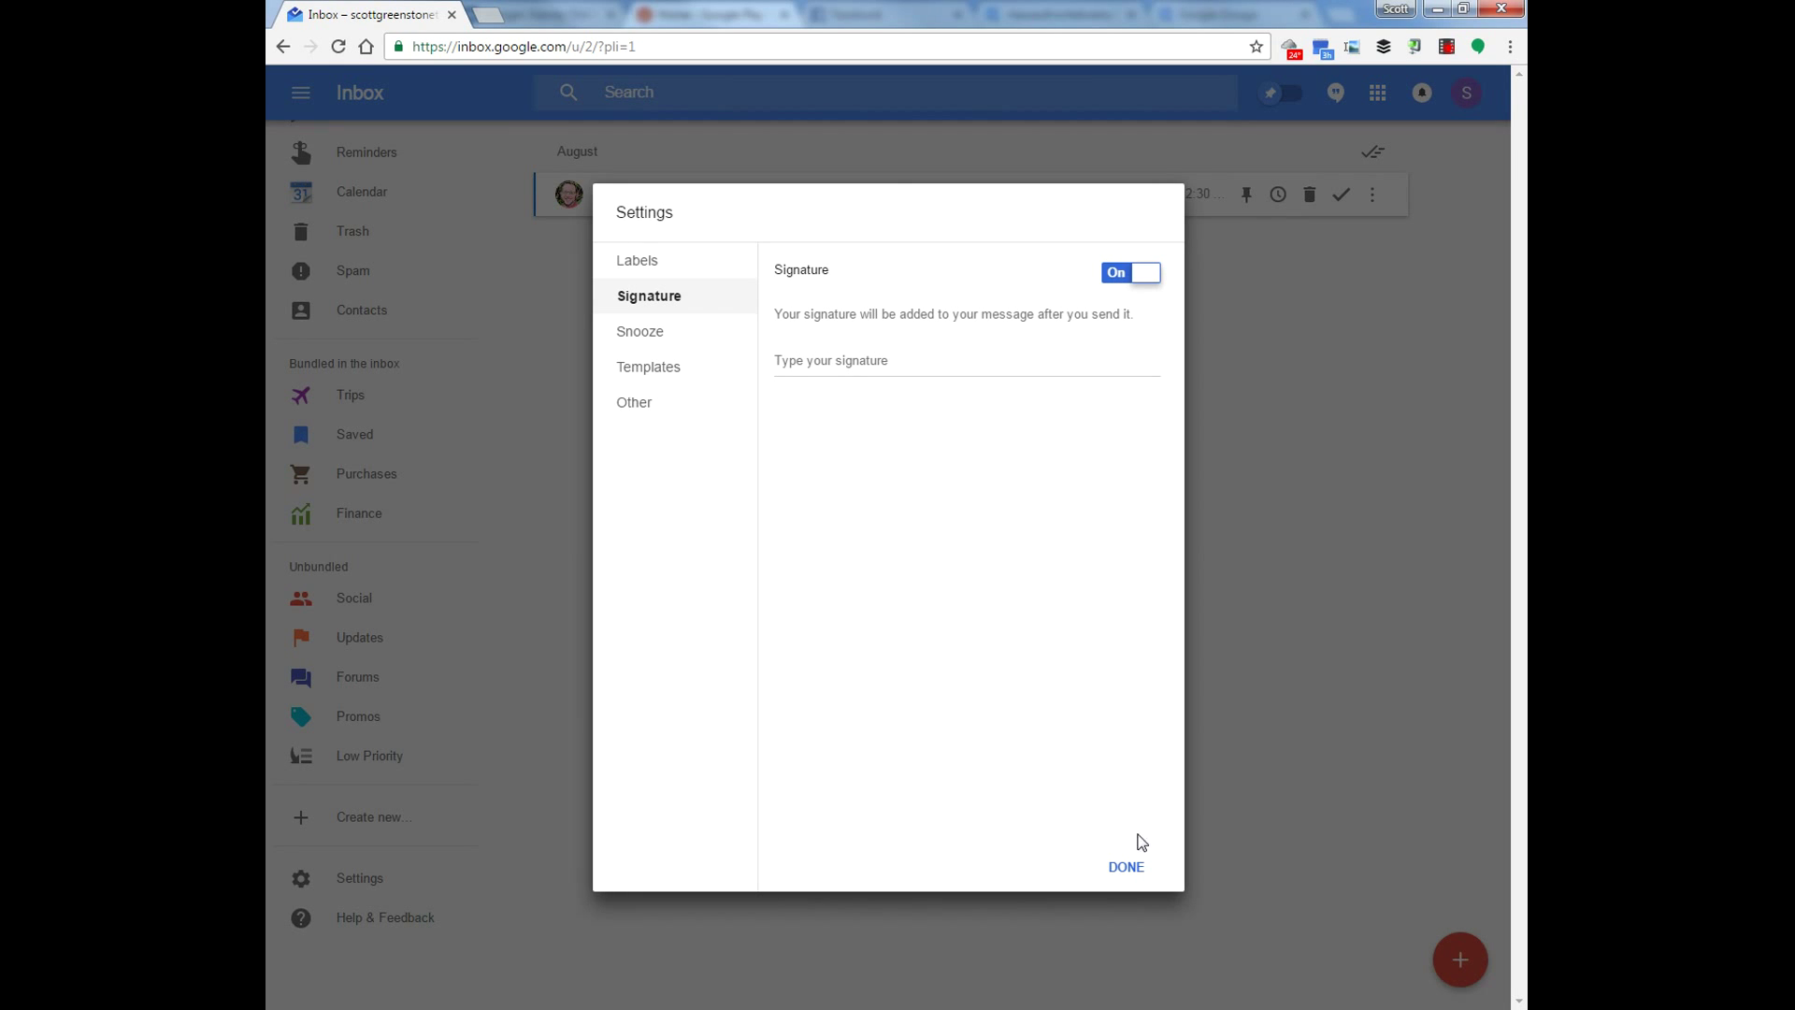
pyautogui.click(1131, 868)
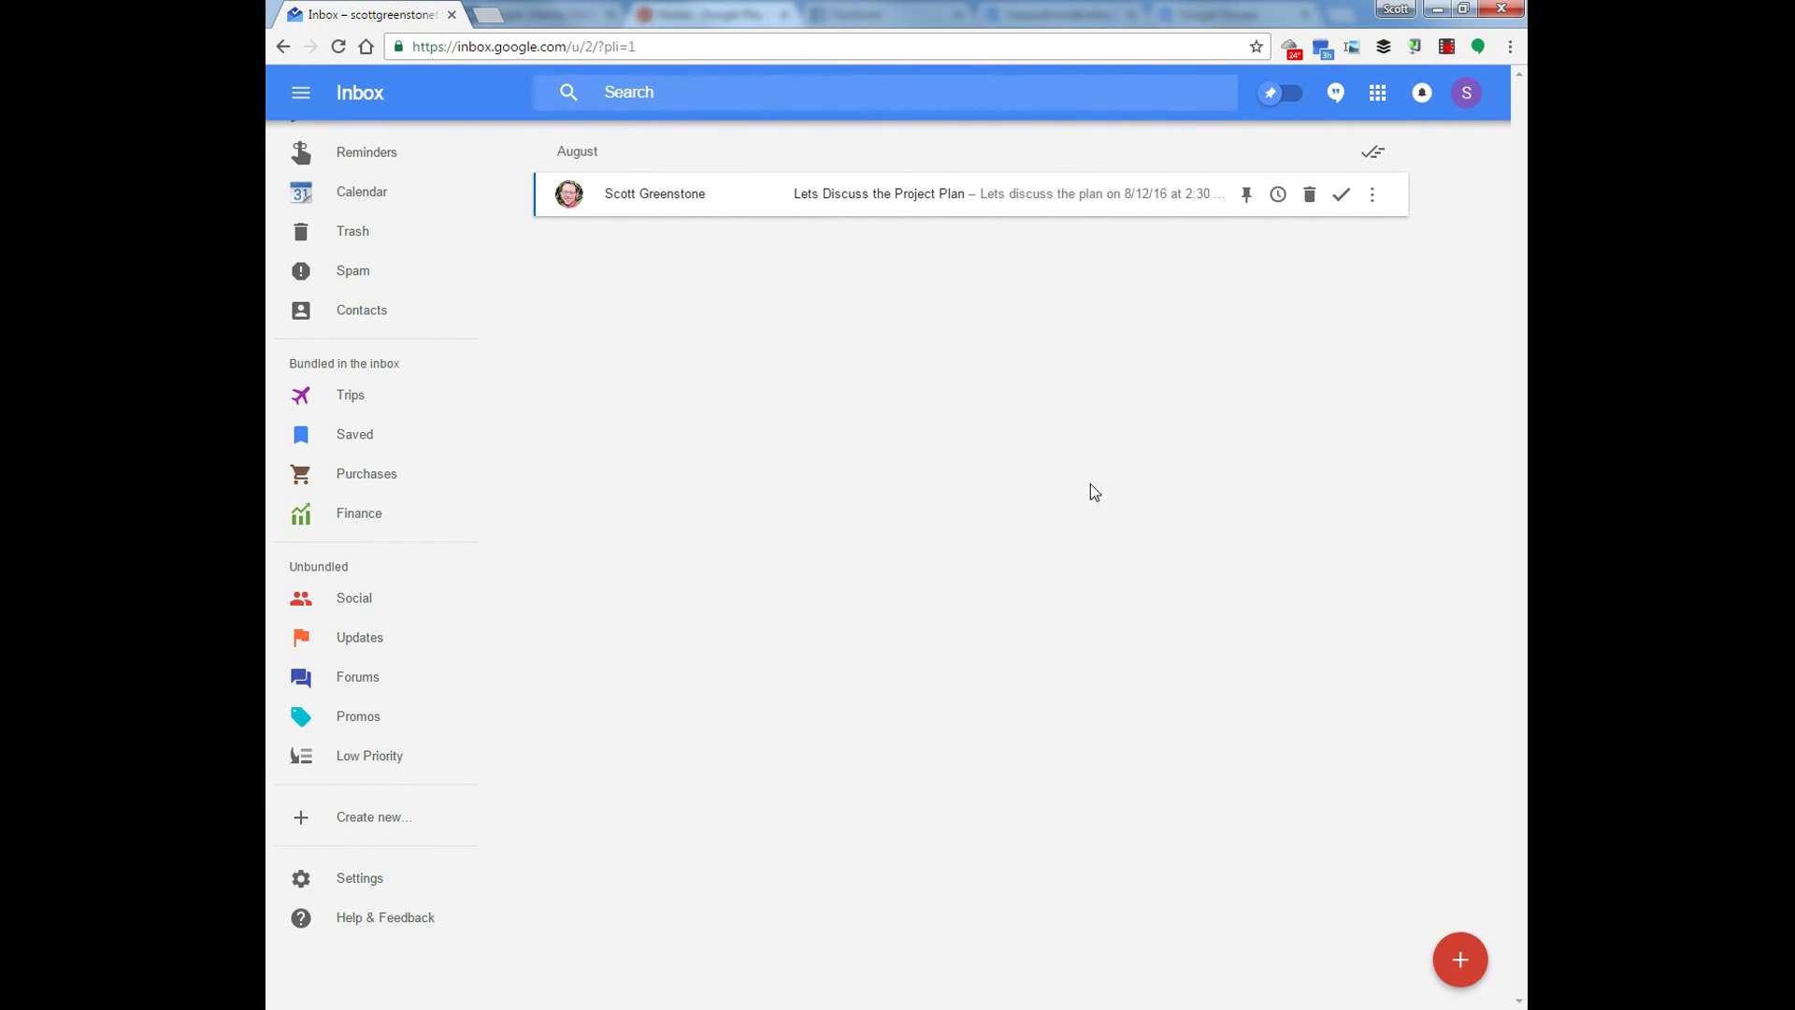
# Start a new draft and write a four-line signature: name line, company, Phone and a filler line.
pyautogui.click(1454, 963)
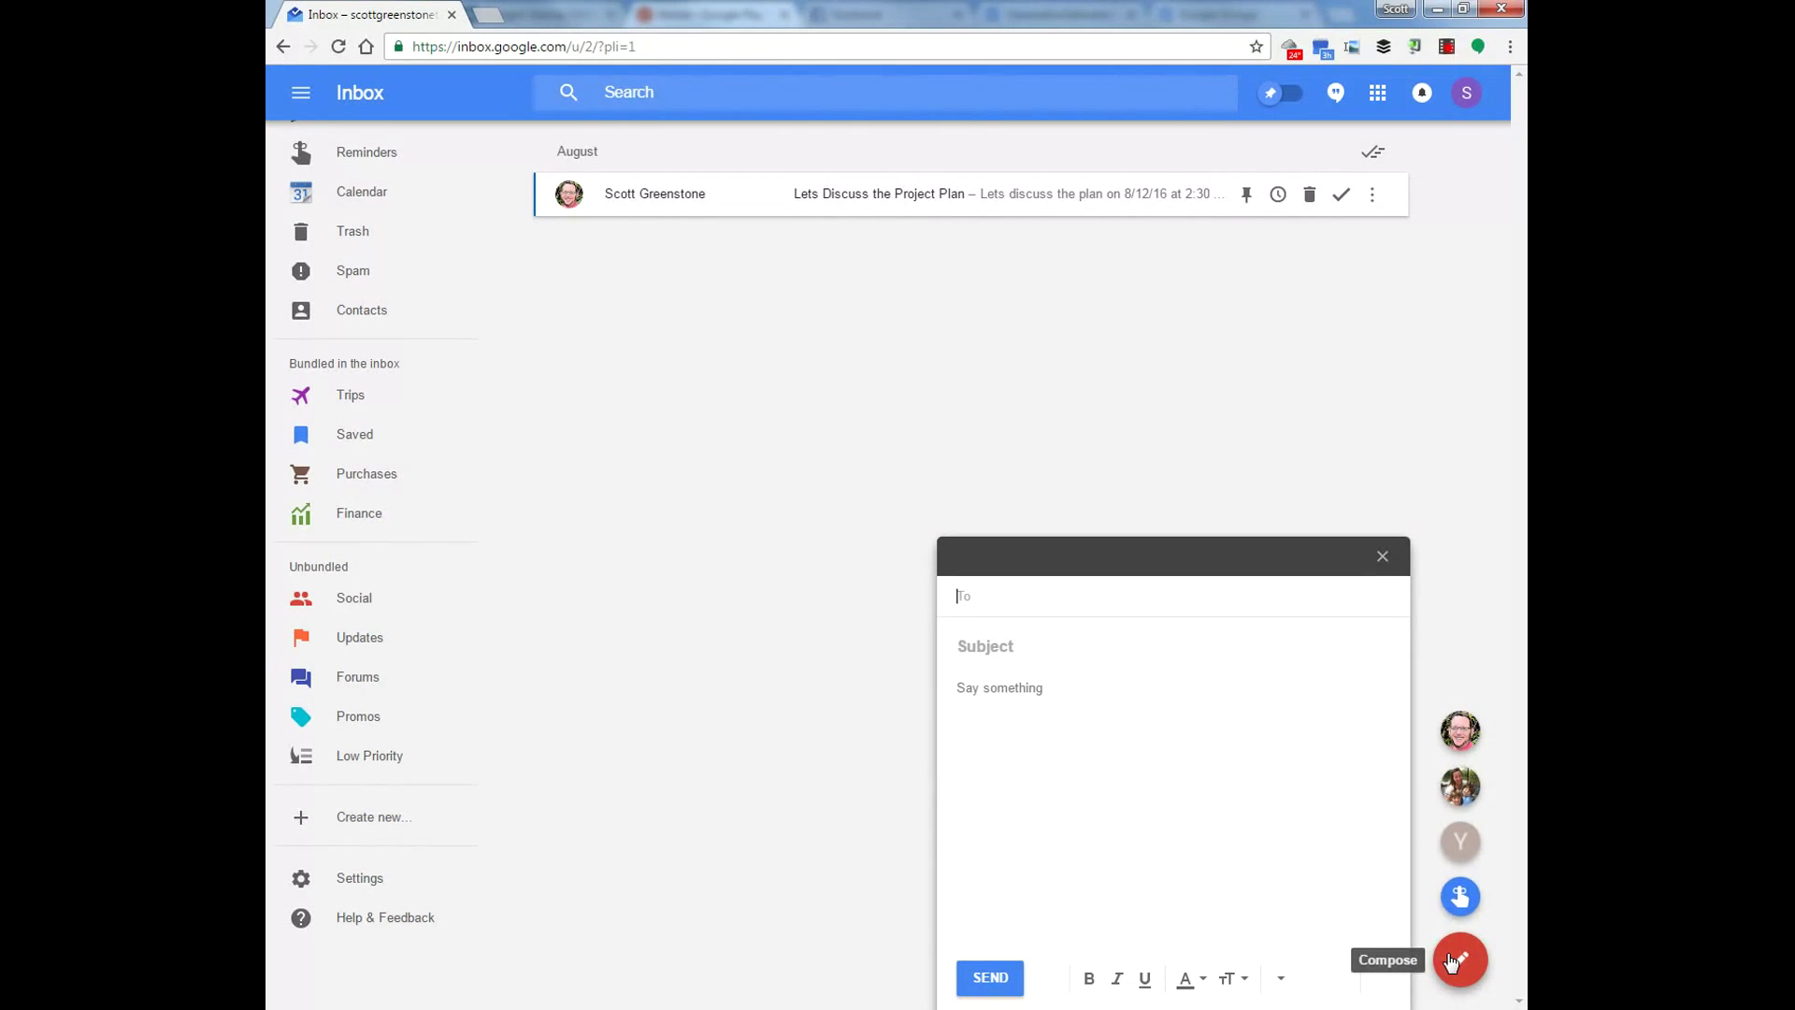
pyautogui.click(999, 697)
pyautogui.write('Scot')
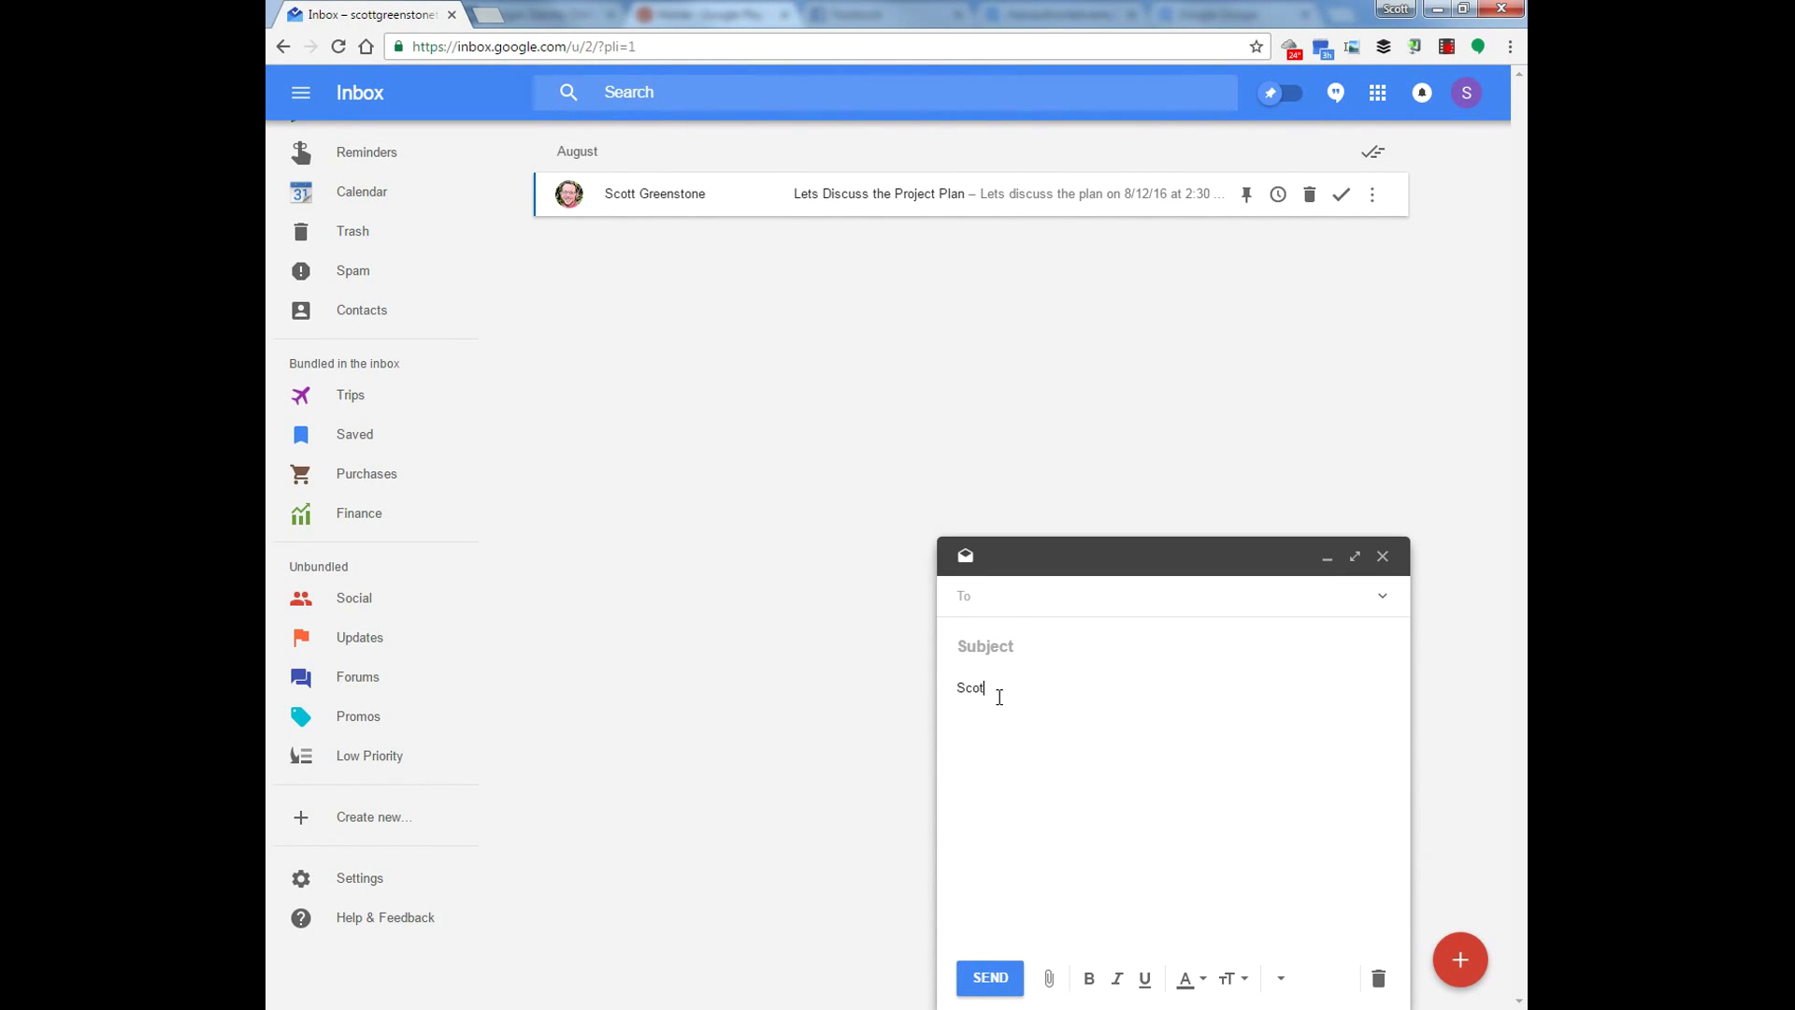
pyautogui.write('t Signat')
pyautogui.press('BackSpace')
pyautogui.write('ture Emai')
pyautogui.write('l')
pyautogui.press('Return')
pyautogui.write('Companmy')
pyautogui.press('Return')
pyautogui.write('Phone')
pyautogui.press('Return')
pyautogui.write('hfdahfdaskjf')
pyautogui.write('ashd')
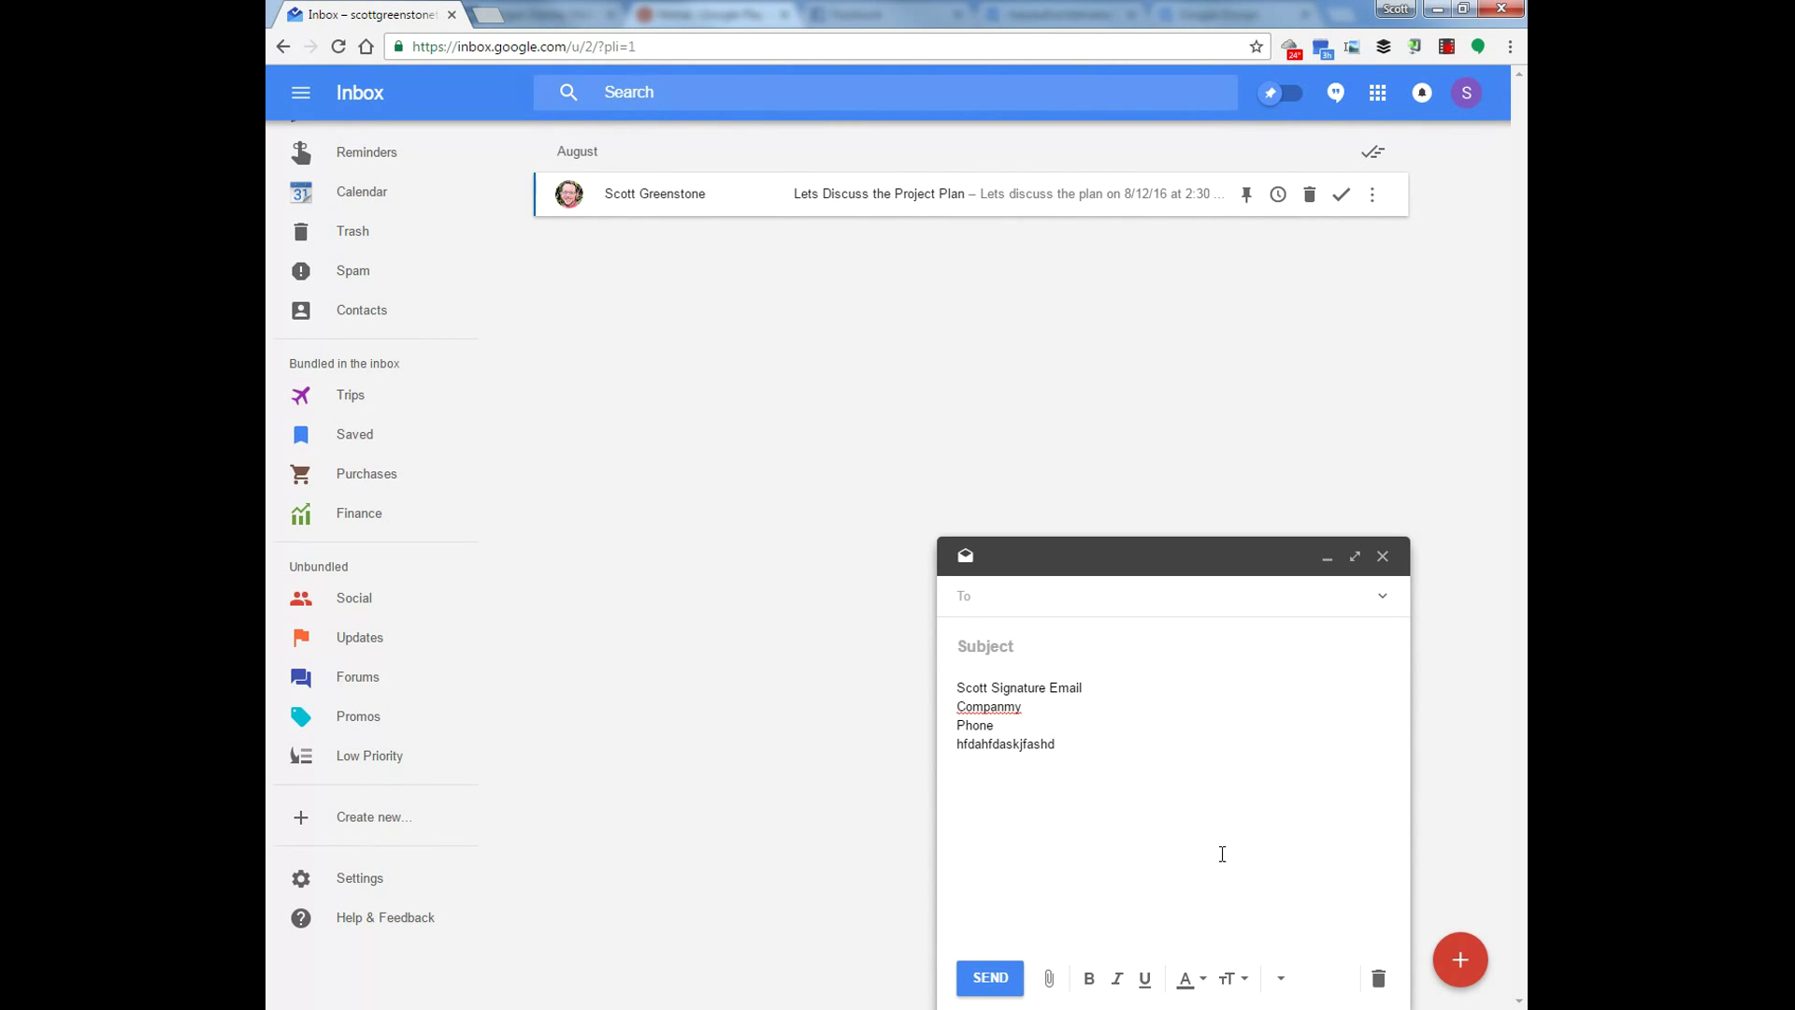
pyautogui.click(1281, 981)
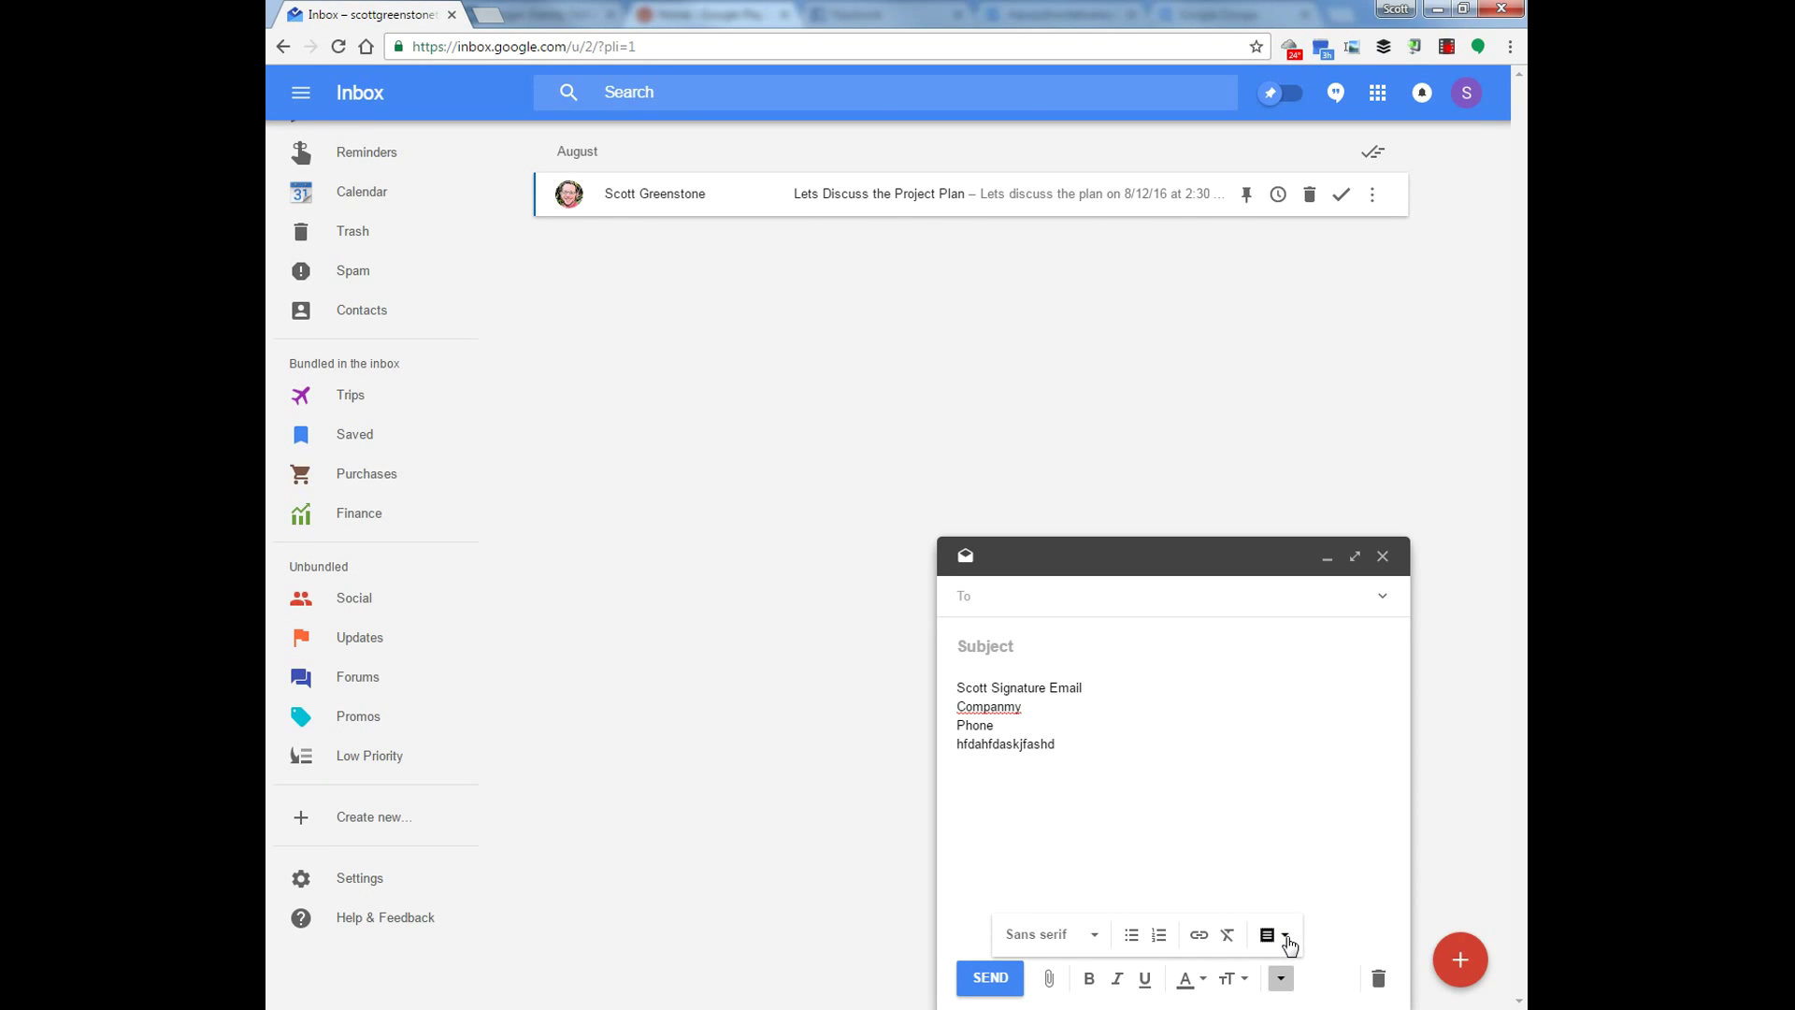
# Make the draft a template titled Signature 1 from its four body lines and create it.
pyautogui.click(1288, 939)
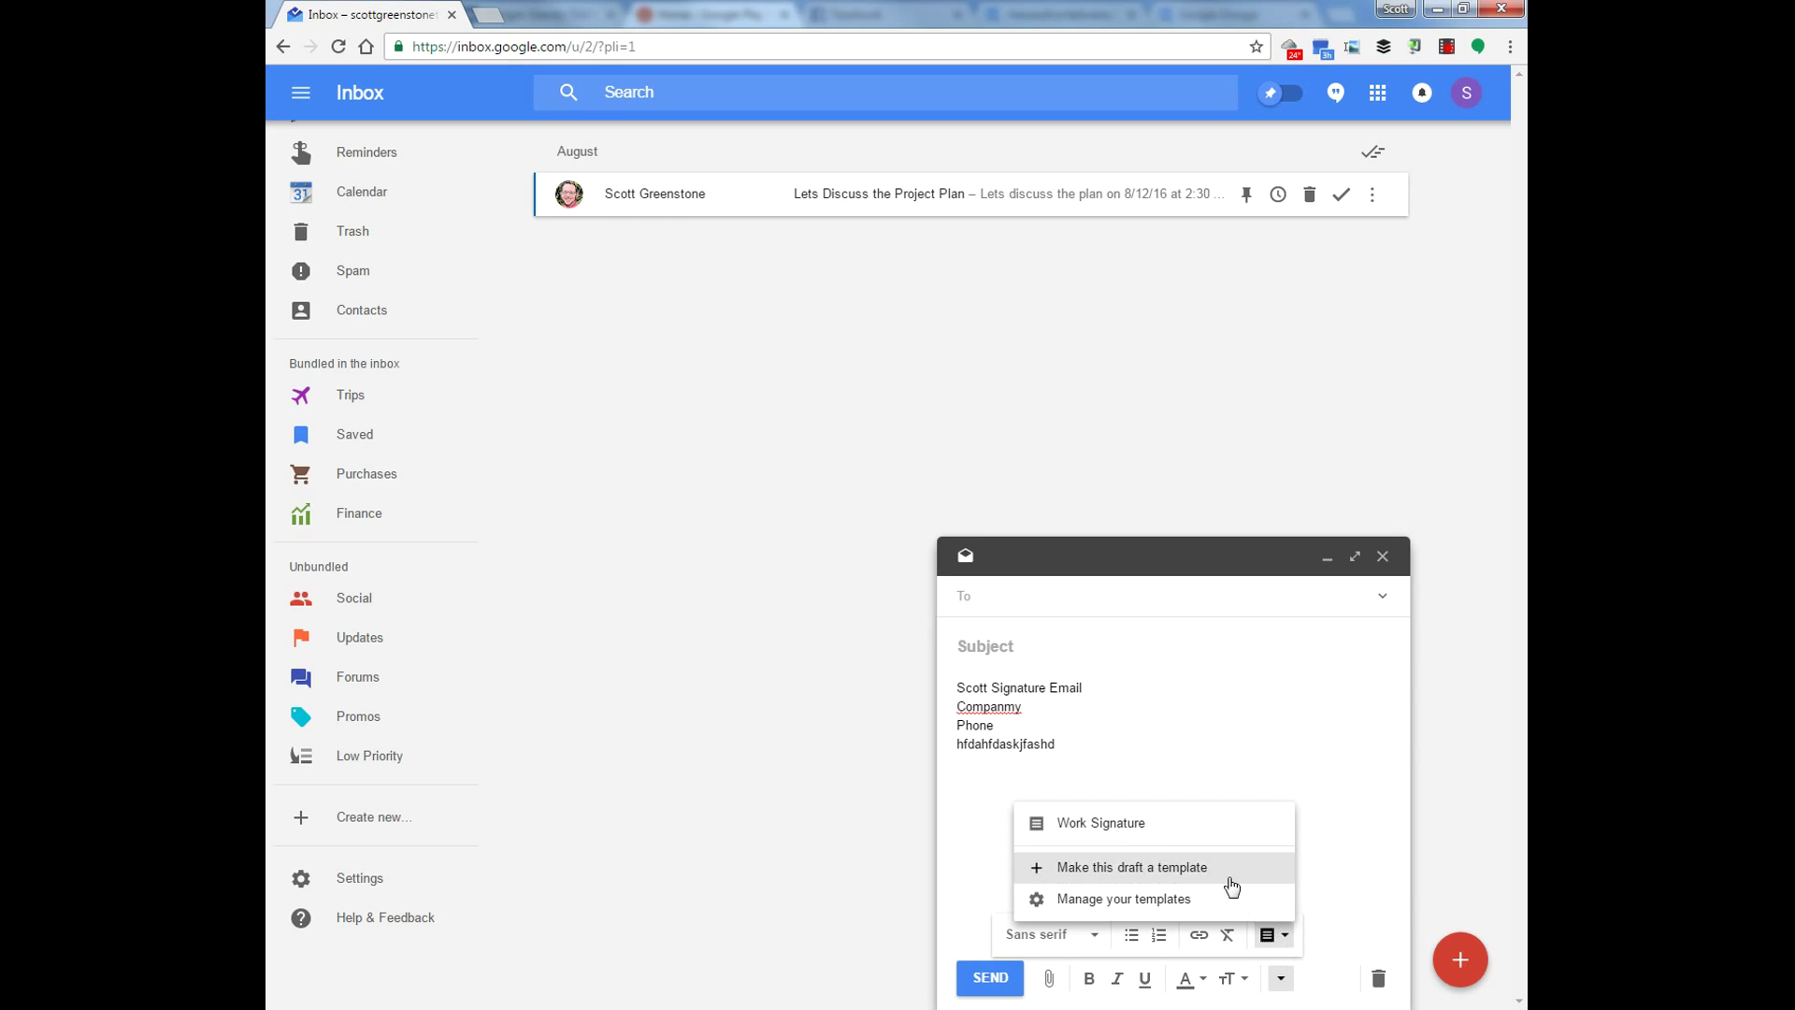
pyautogui.click(1118, 870)
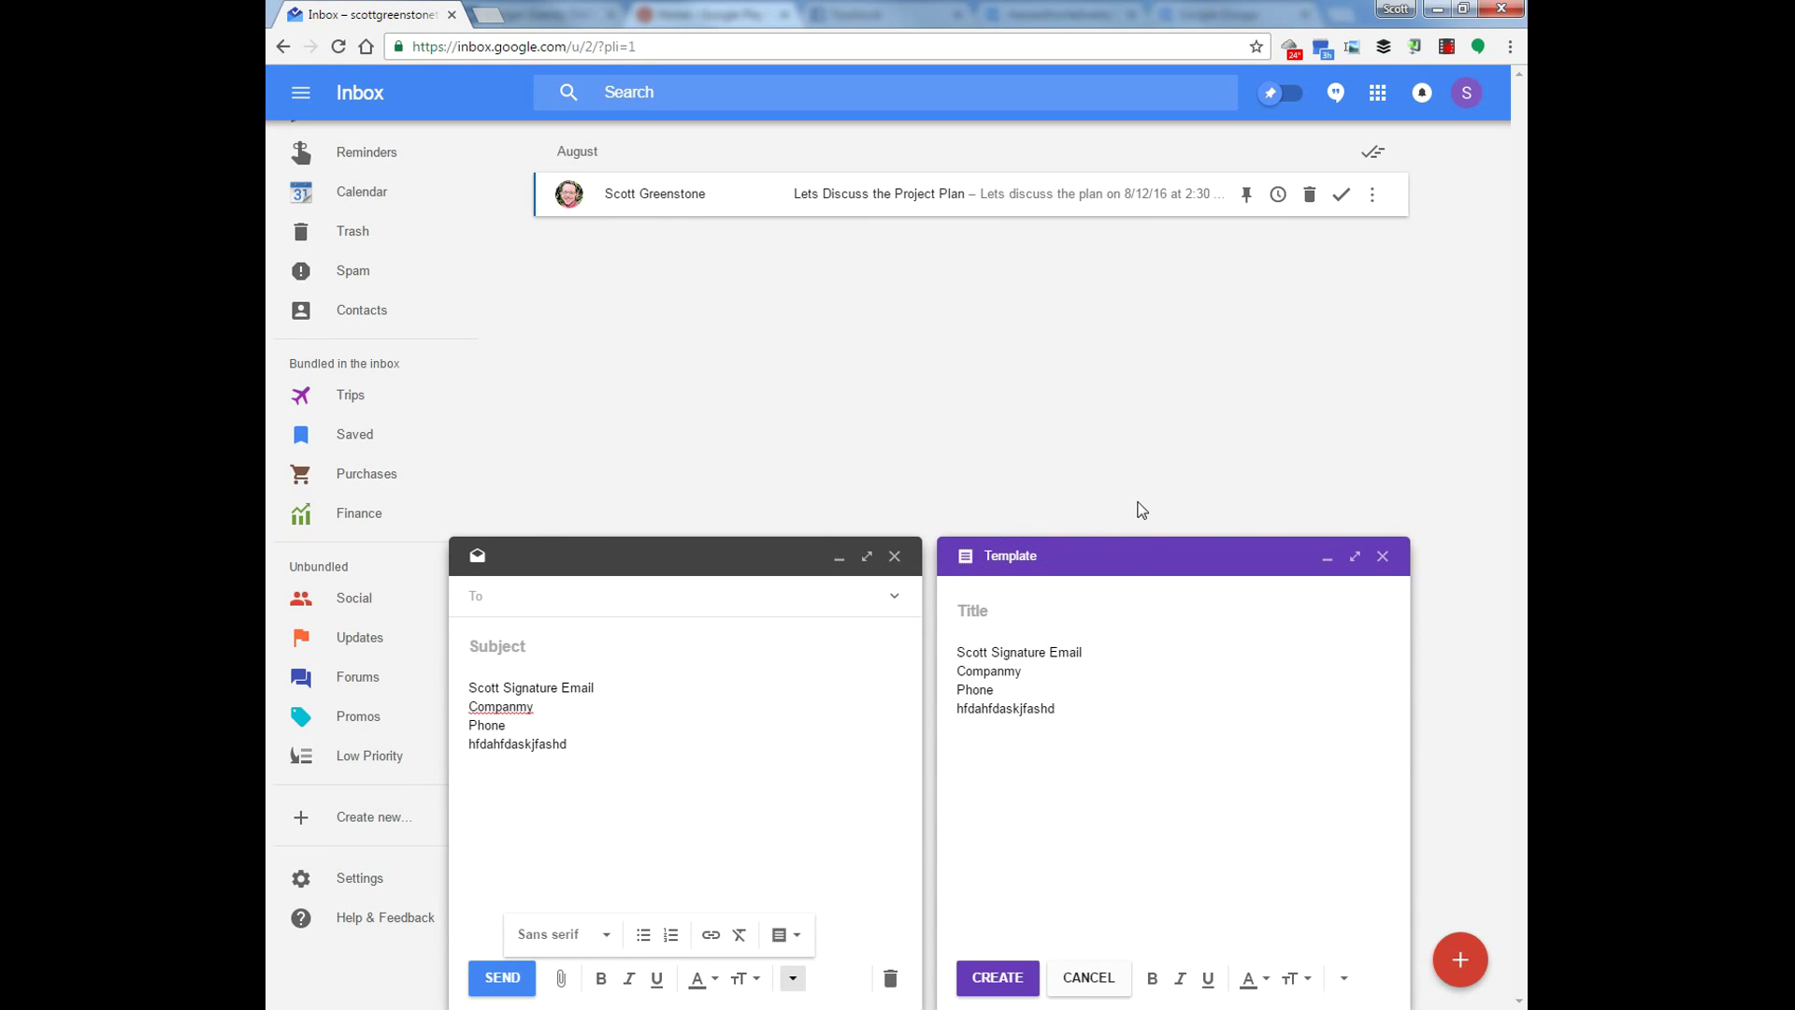
pyautogui.click(1019, 607)
pyautogui.write('Signat')
pyautogui.write('ure 1')
pyautogui.click(990, 978)
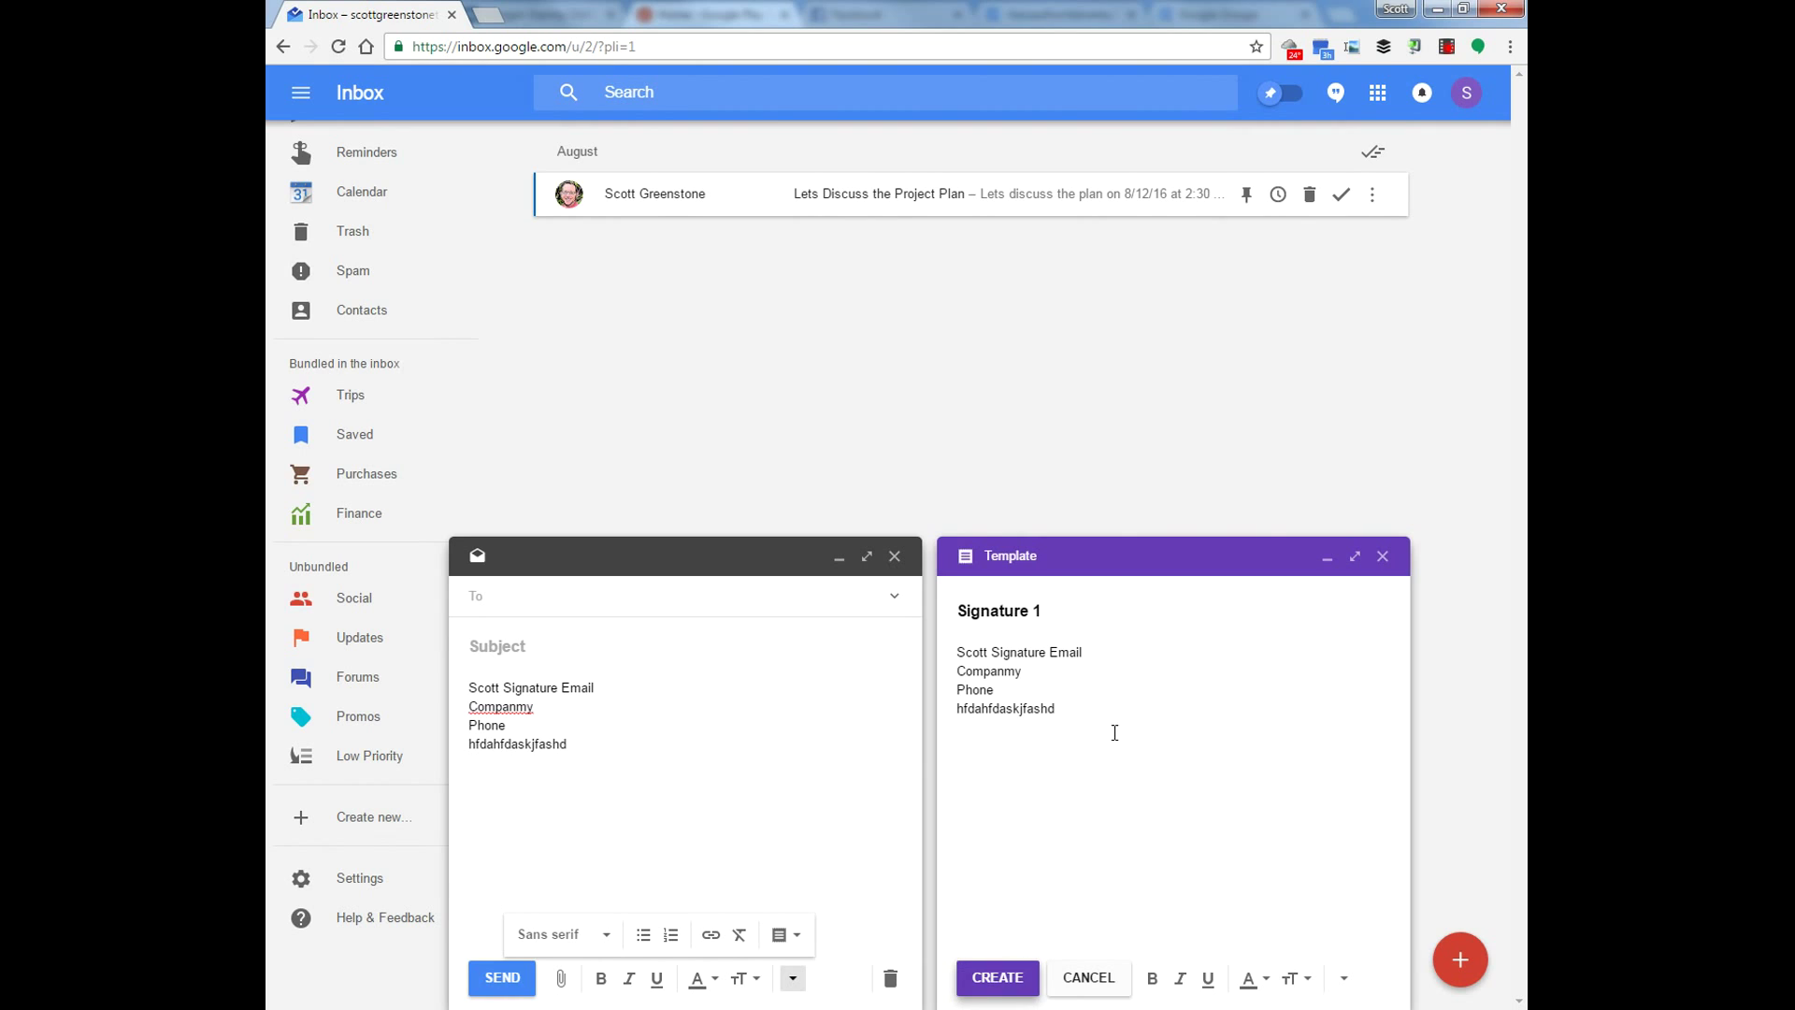
pyautogui.moveTo(1100, 723); pyautogui.dragTo(946, 640)
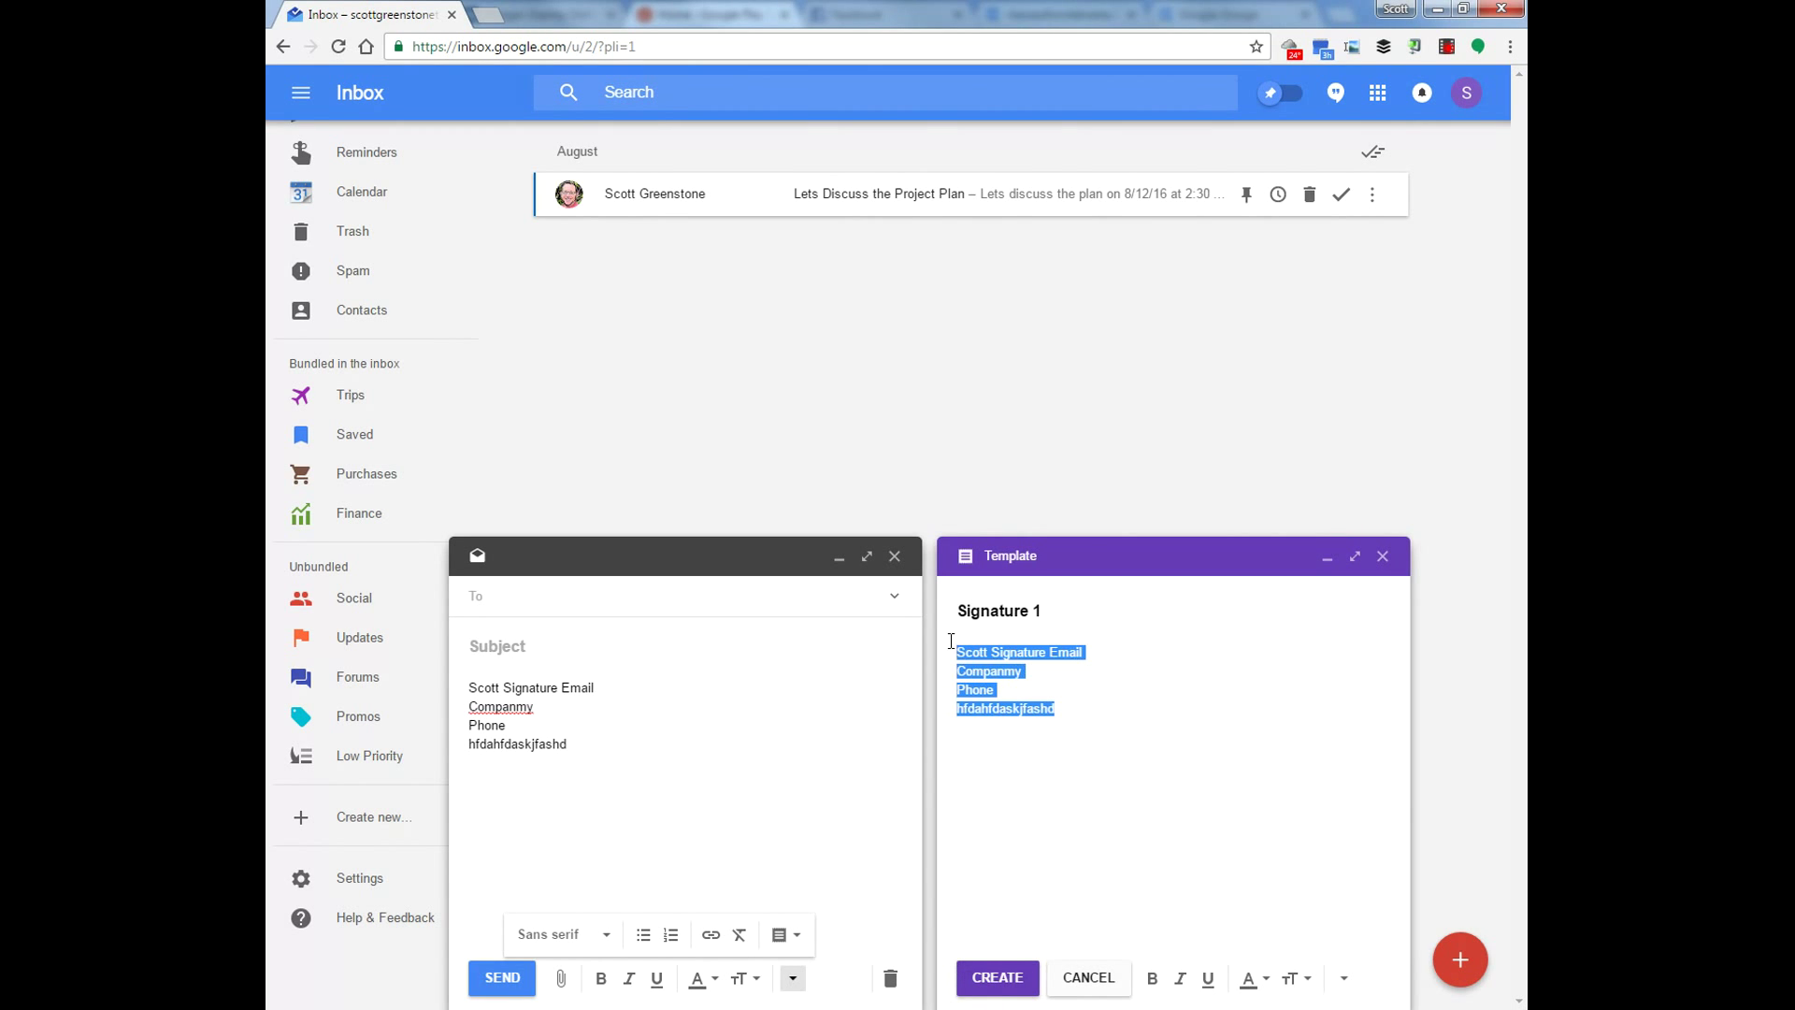
pyautogui.click(995, 977)
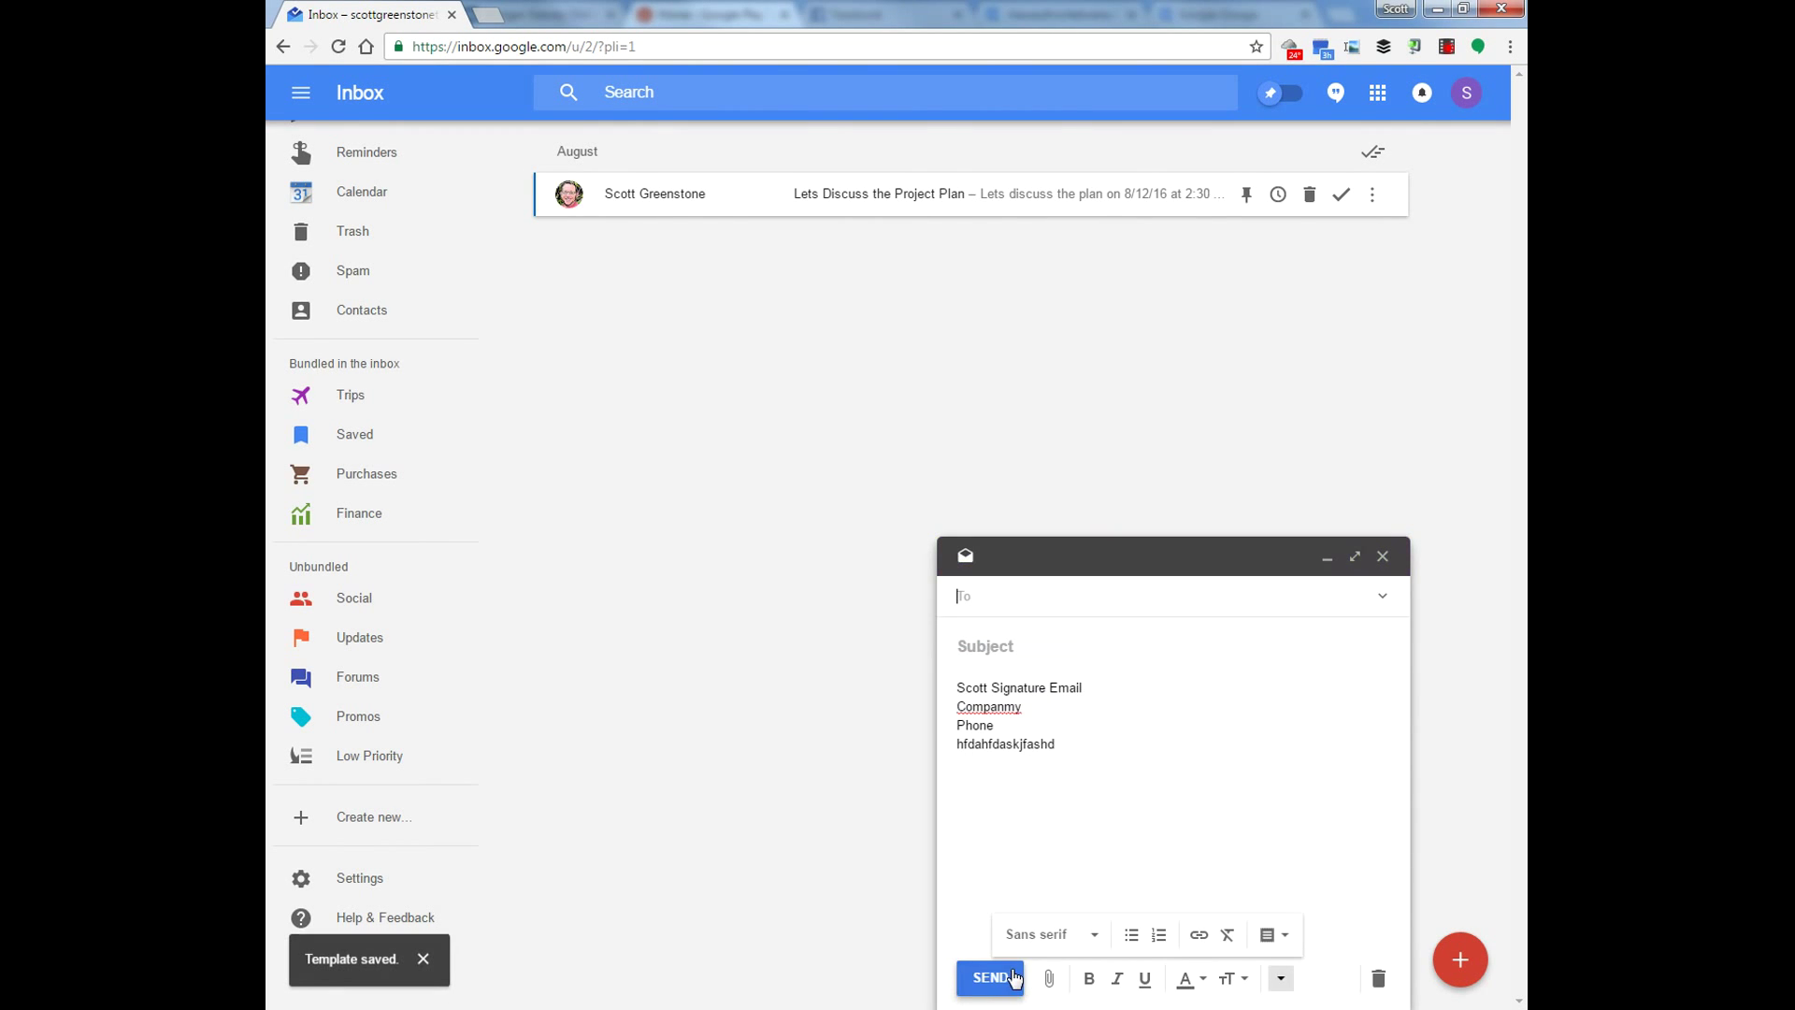
# Discard the draft and view the Templates list showing Signature 1 and Work Signature.
pyautogui.click(1377, 974)
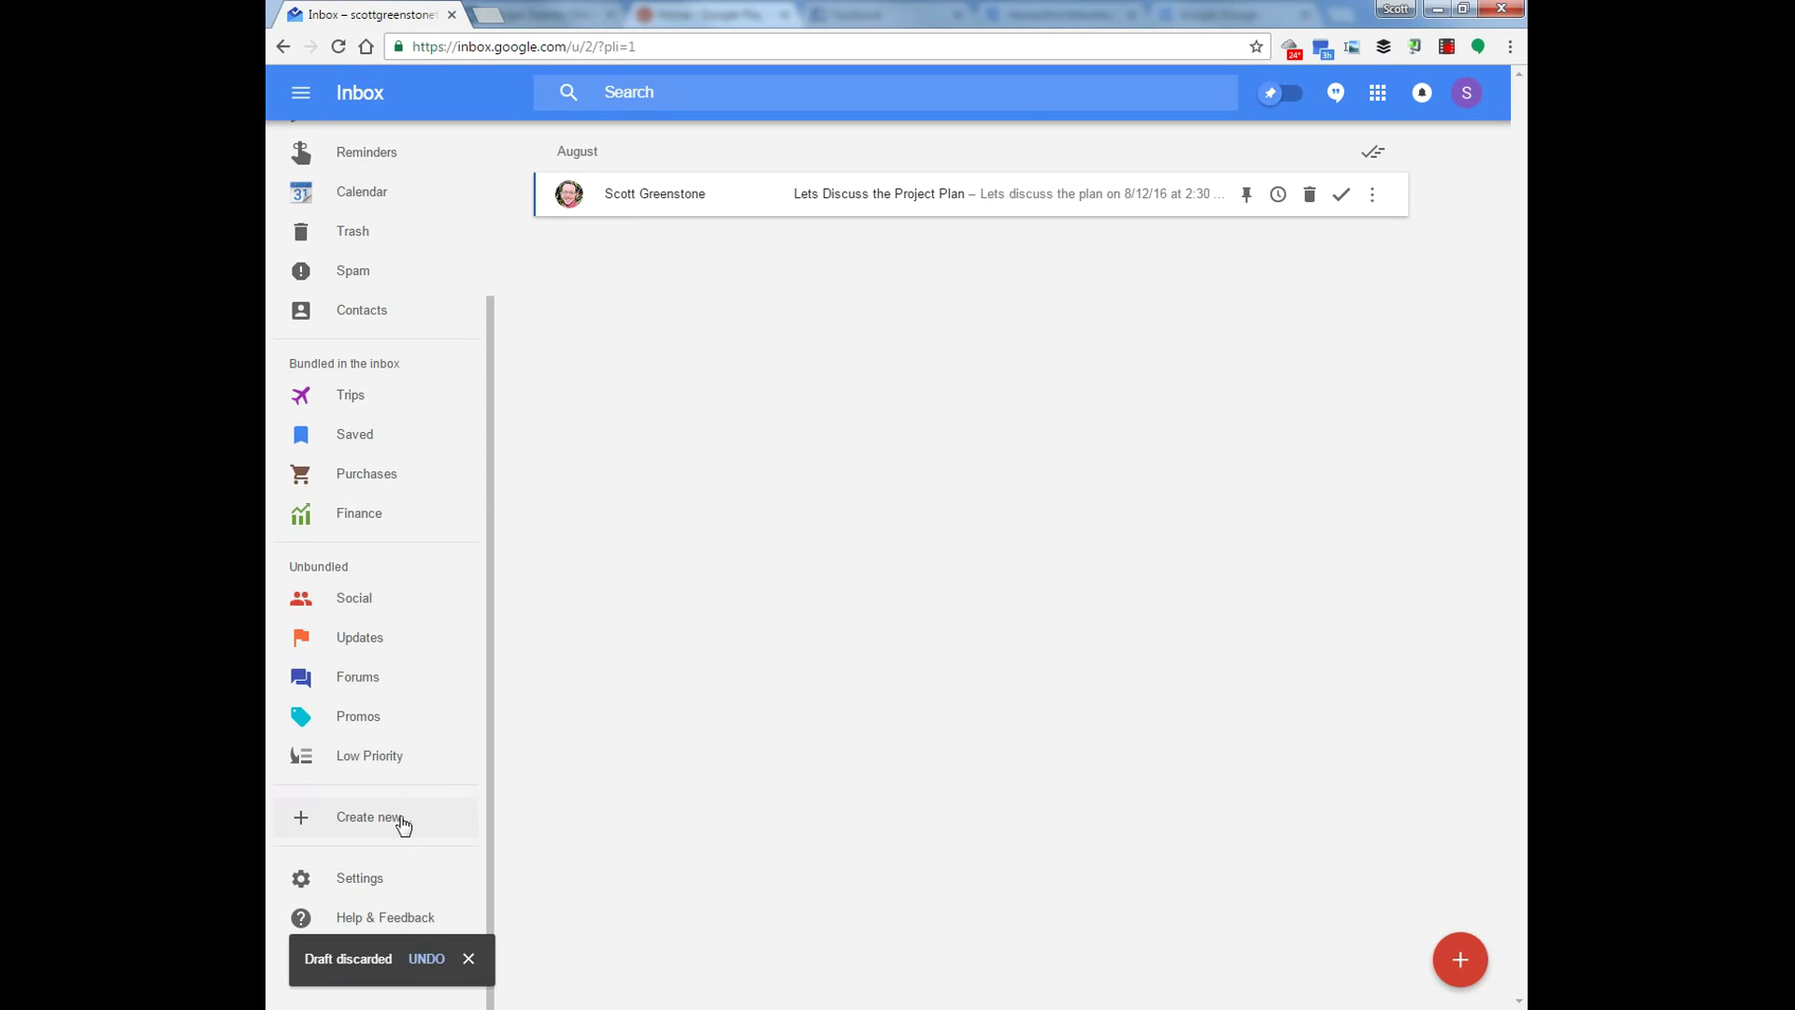
pyautogui.click(365, 878)
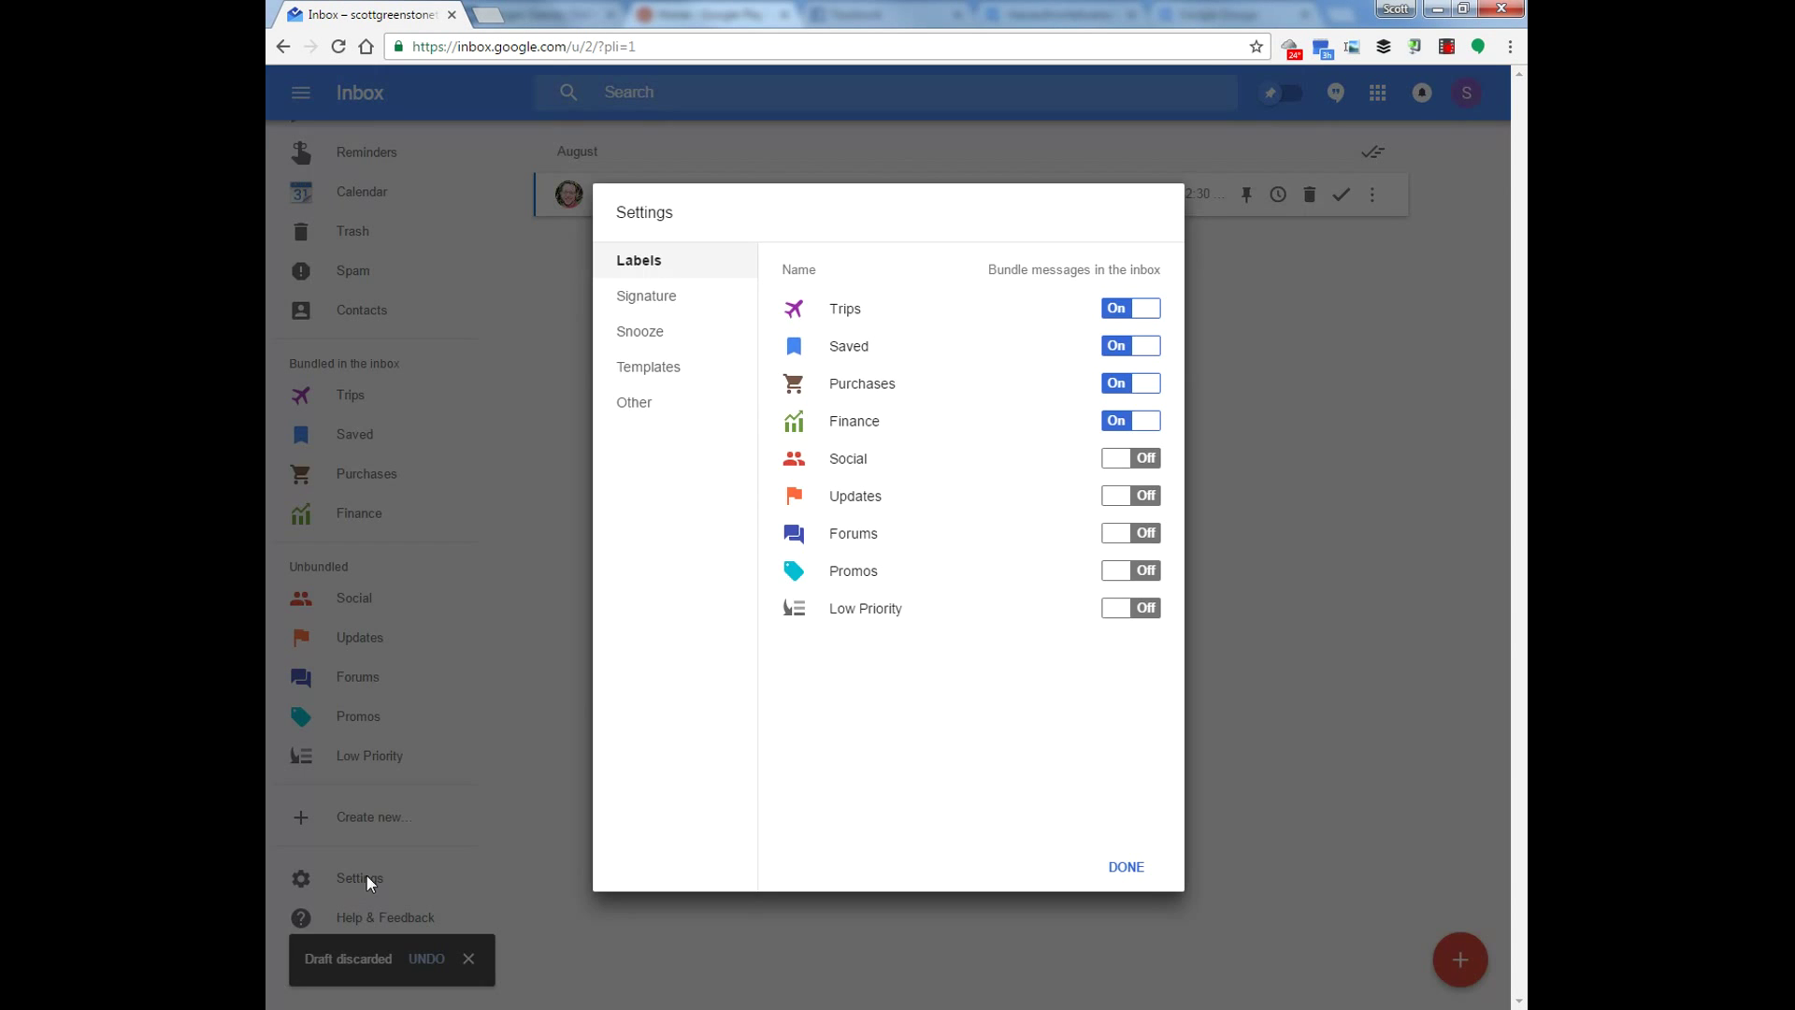
pyautogui.click(650, 372)
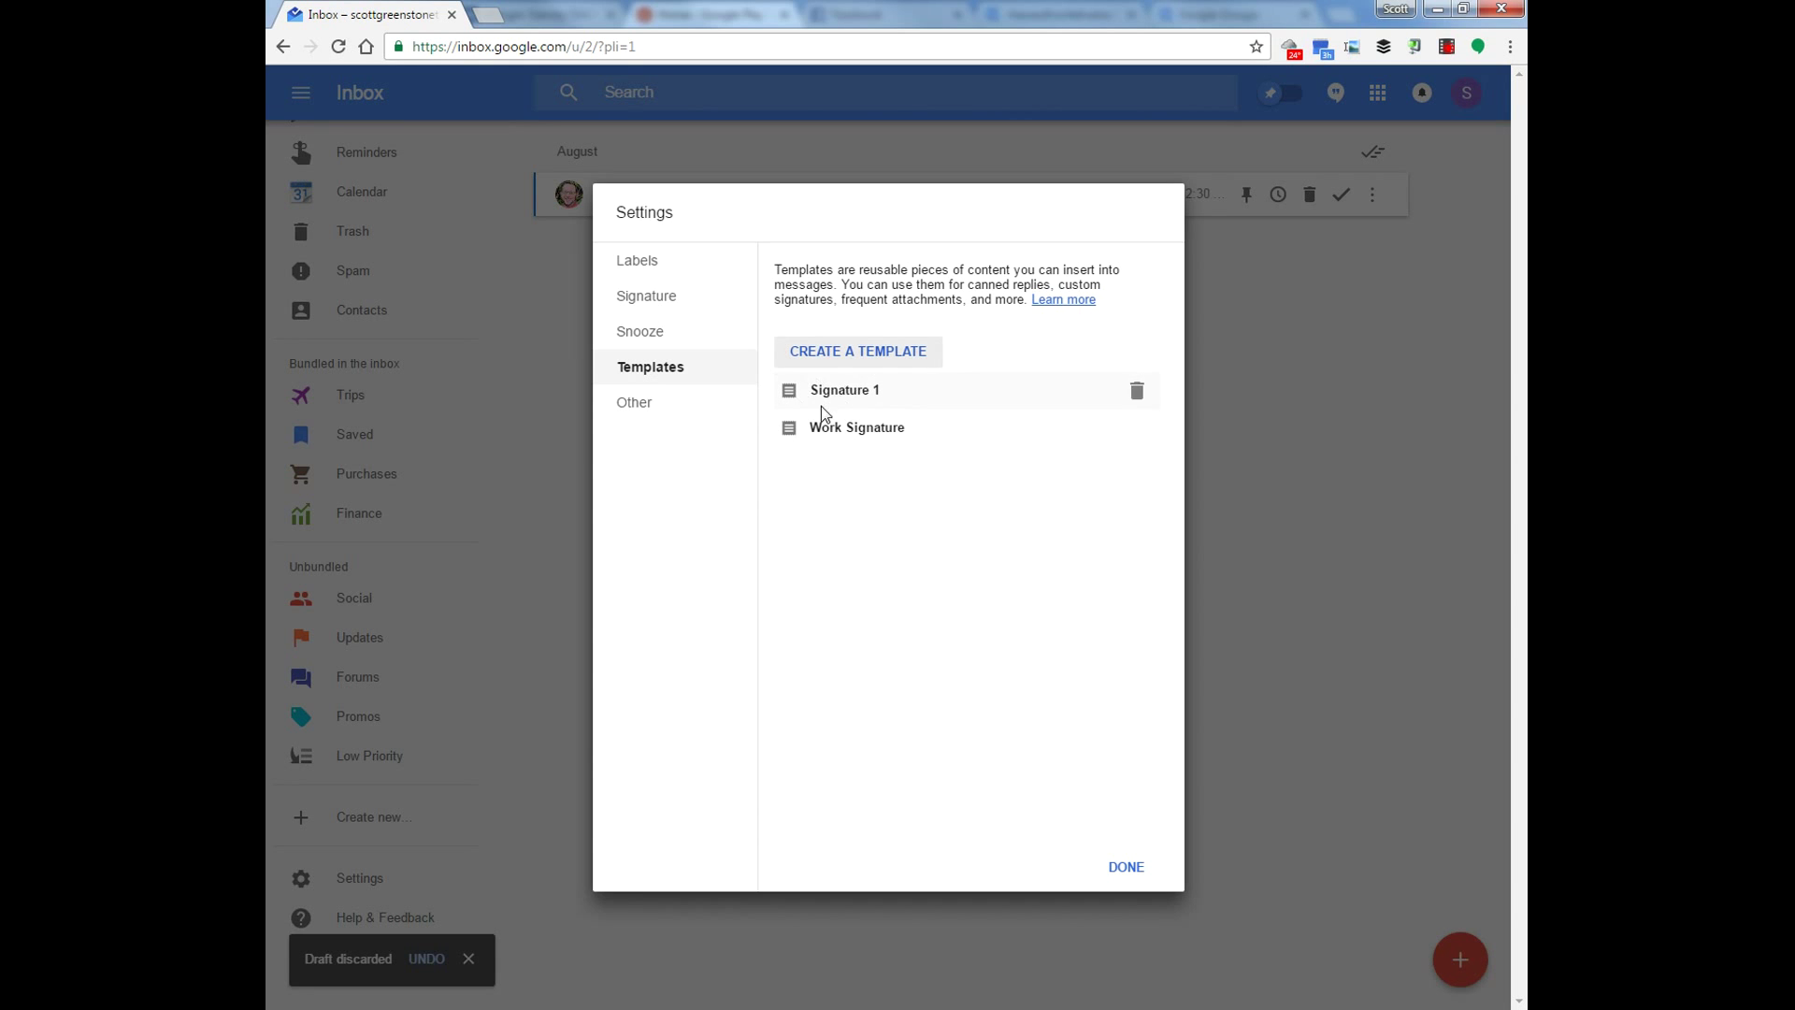
# Create a new template titled Signature 2, retyping the misspelled title and pasting the signature lines.
pyautogui.click(859, 354)
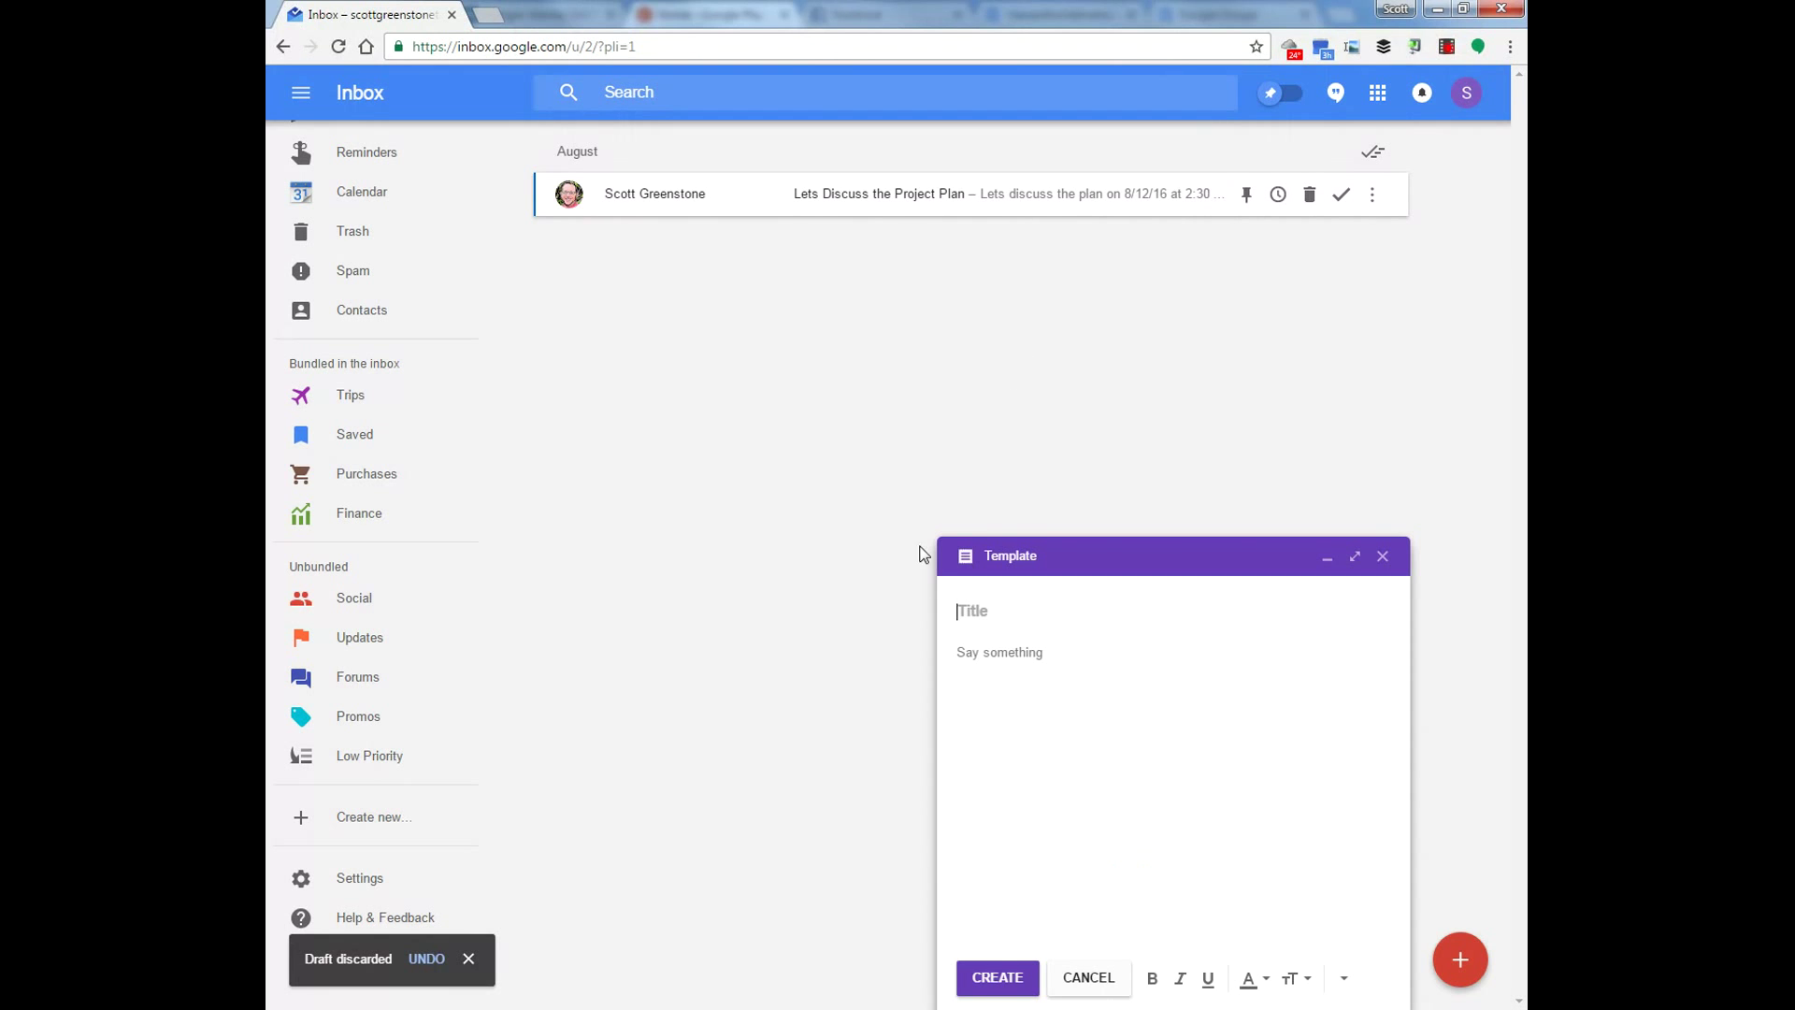
pyautogui.click(1005, 611)
pyautogui.write('Signautre 2')
pyautogui.click(994, 610)
pyautogui.hotkey('ctrl', 'a')
pyautogui.press('BackSpace')
pyautogui.write('Sig')
pyautogui.write('nature 2')
pyautogui.click(1083, 748)
pyautogui.write('Scott Signature Email Companmy Phone hfdahfdaskjfashd')
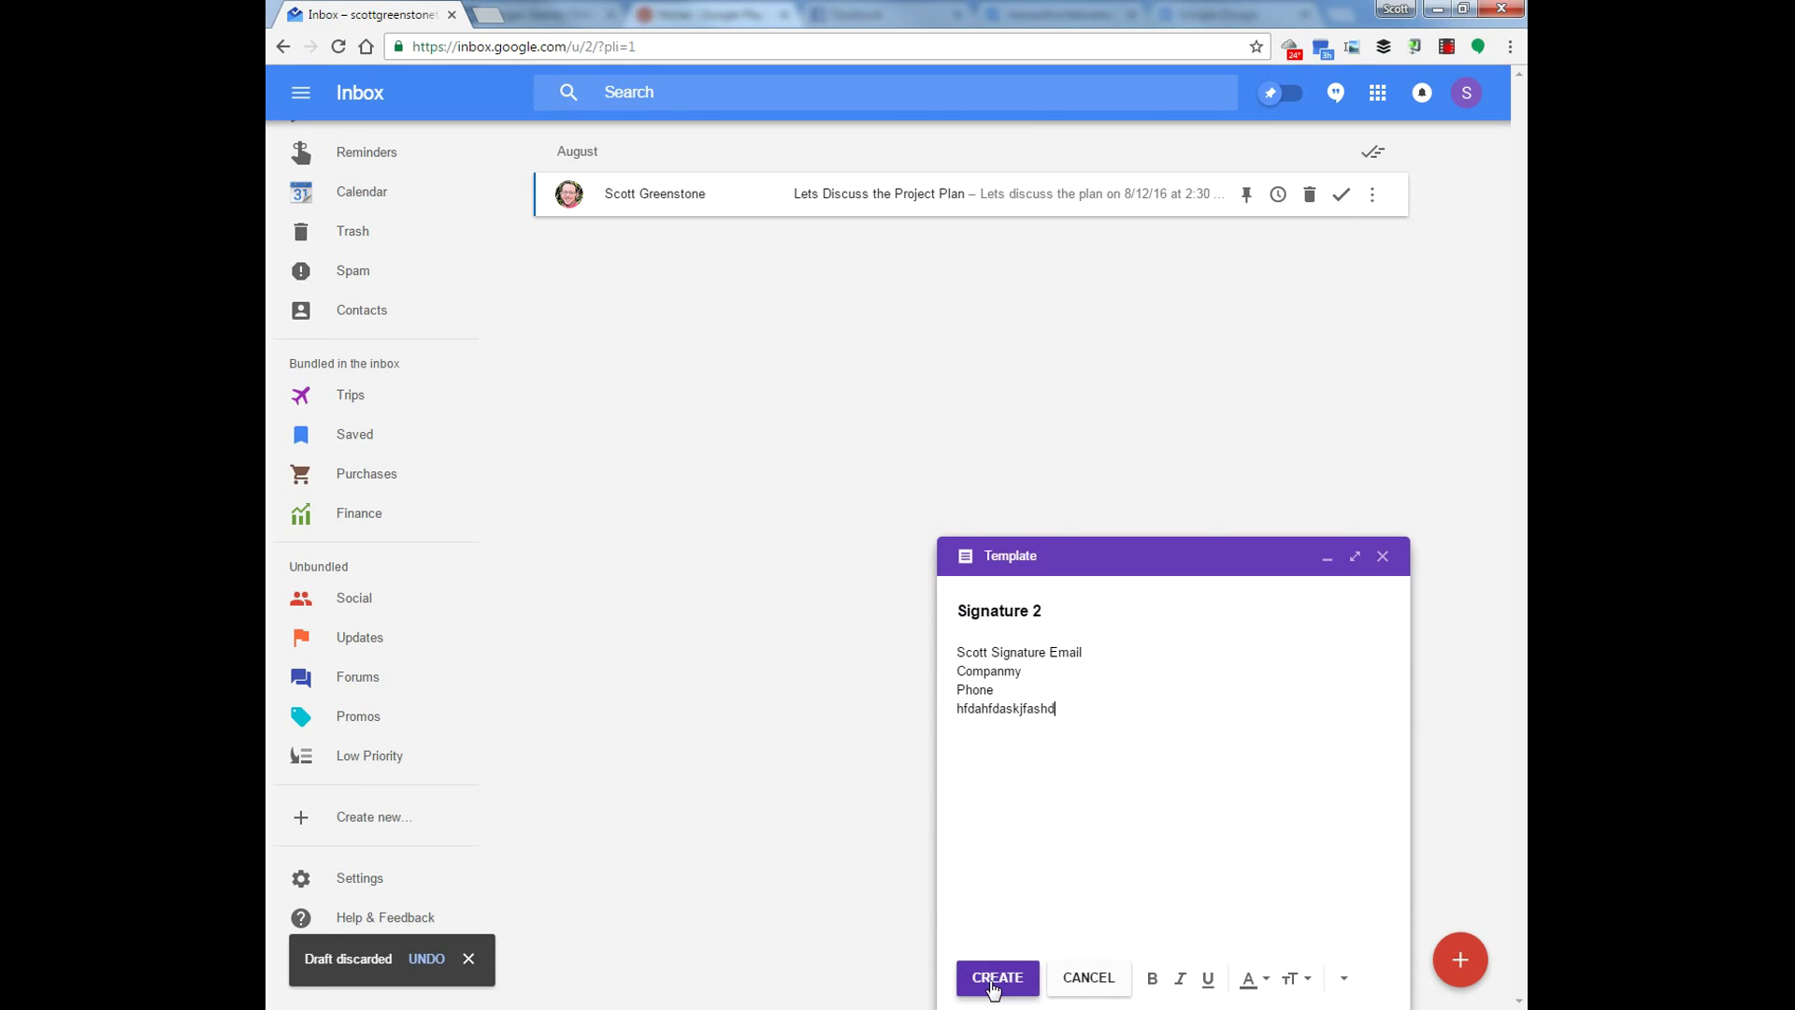
pyautogui.click(997, 977)
# Check the Templates list now shows Signature 2 beside the others, then close Settings.
pyautogui.click(349, 878)
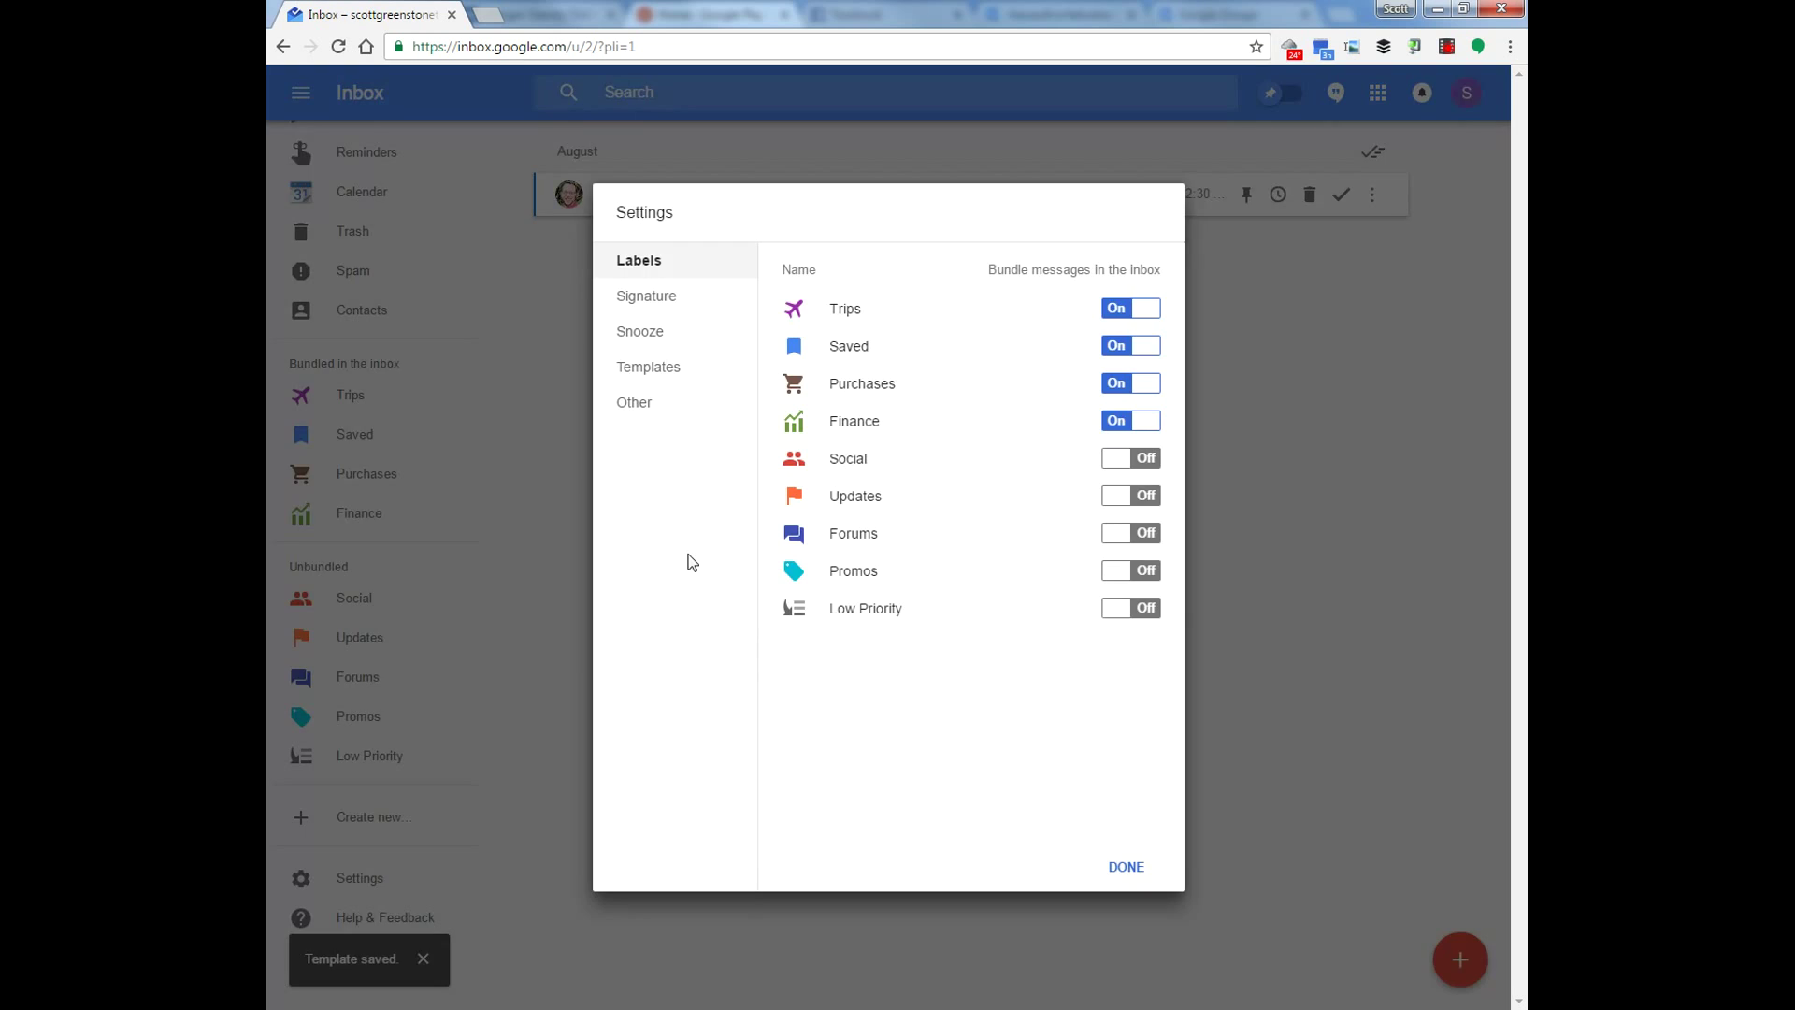
pyautogui.click(682, 366)
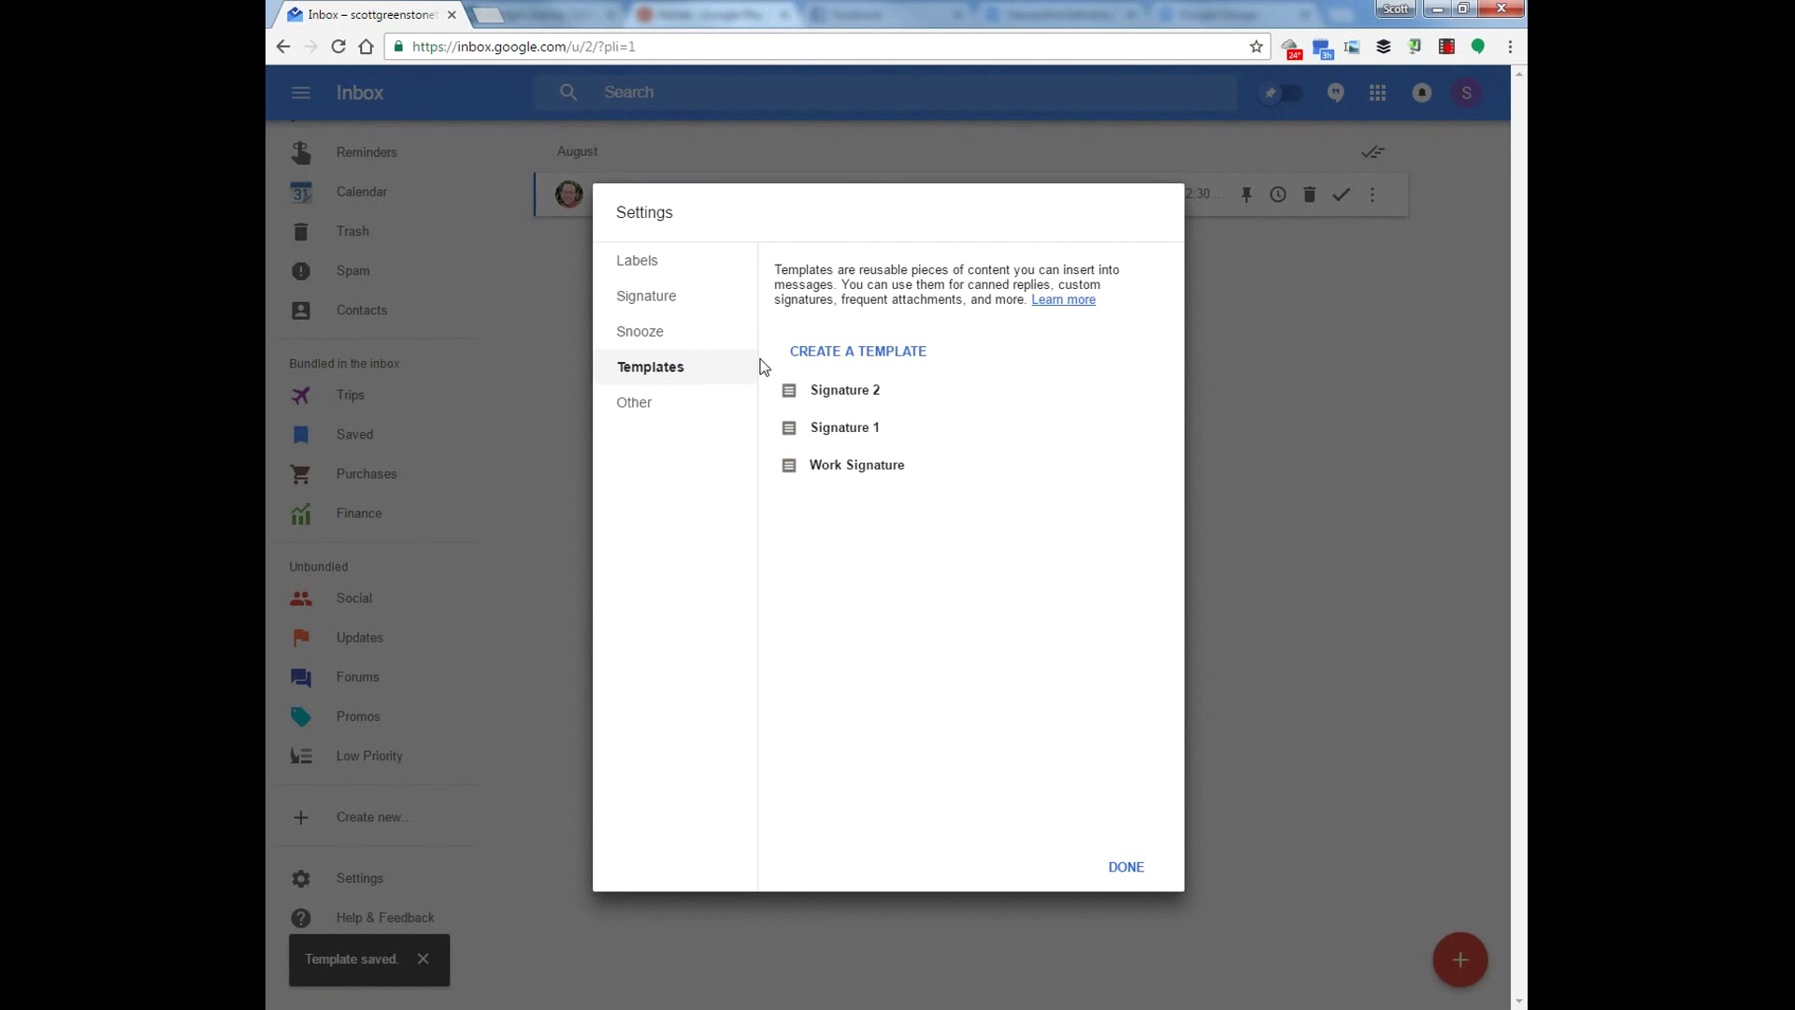
pyautogui.click(1126, 867)
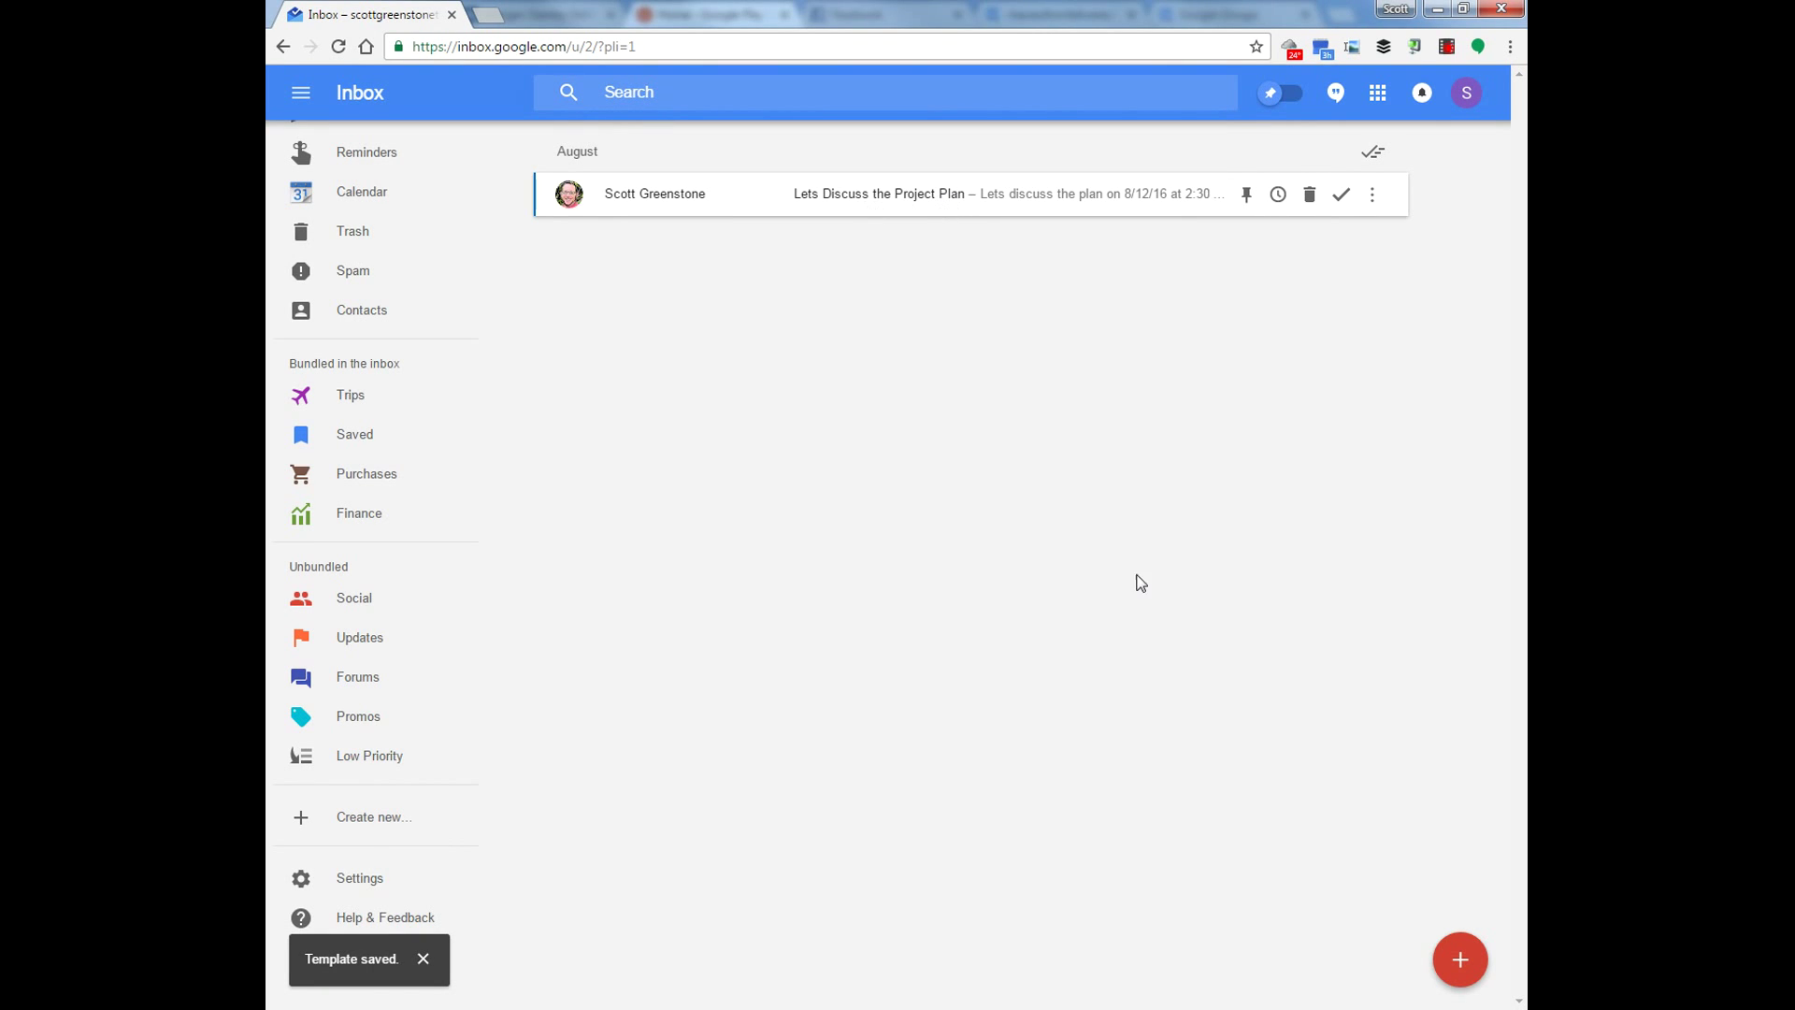
# Compose a new draft with a few filler lines and insert the Work Signature template below them.
pyautogui.click(1460, 959)
pyautogui.click(1013, 687)
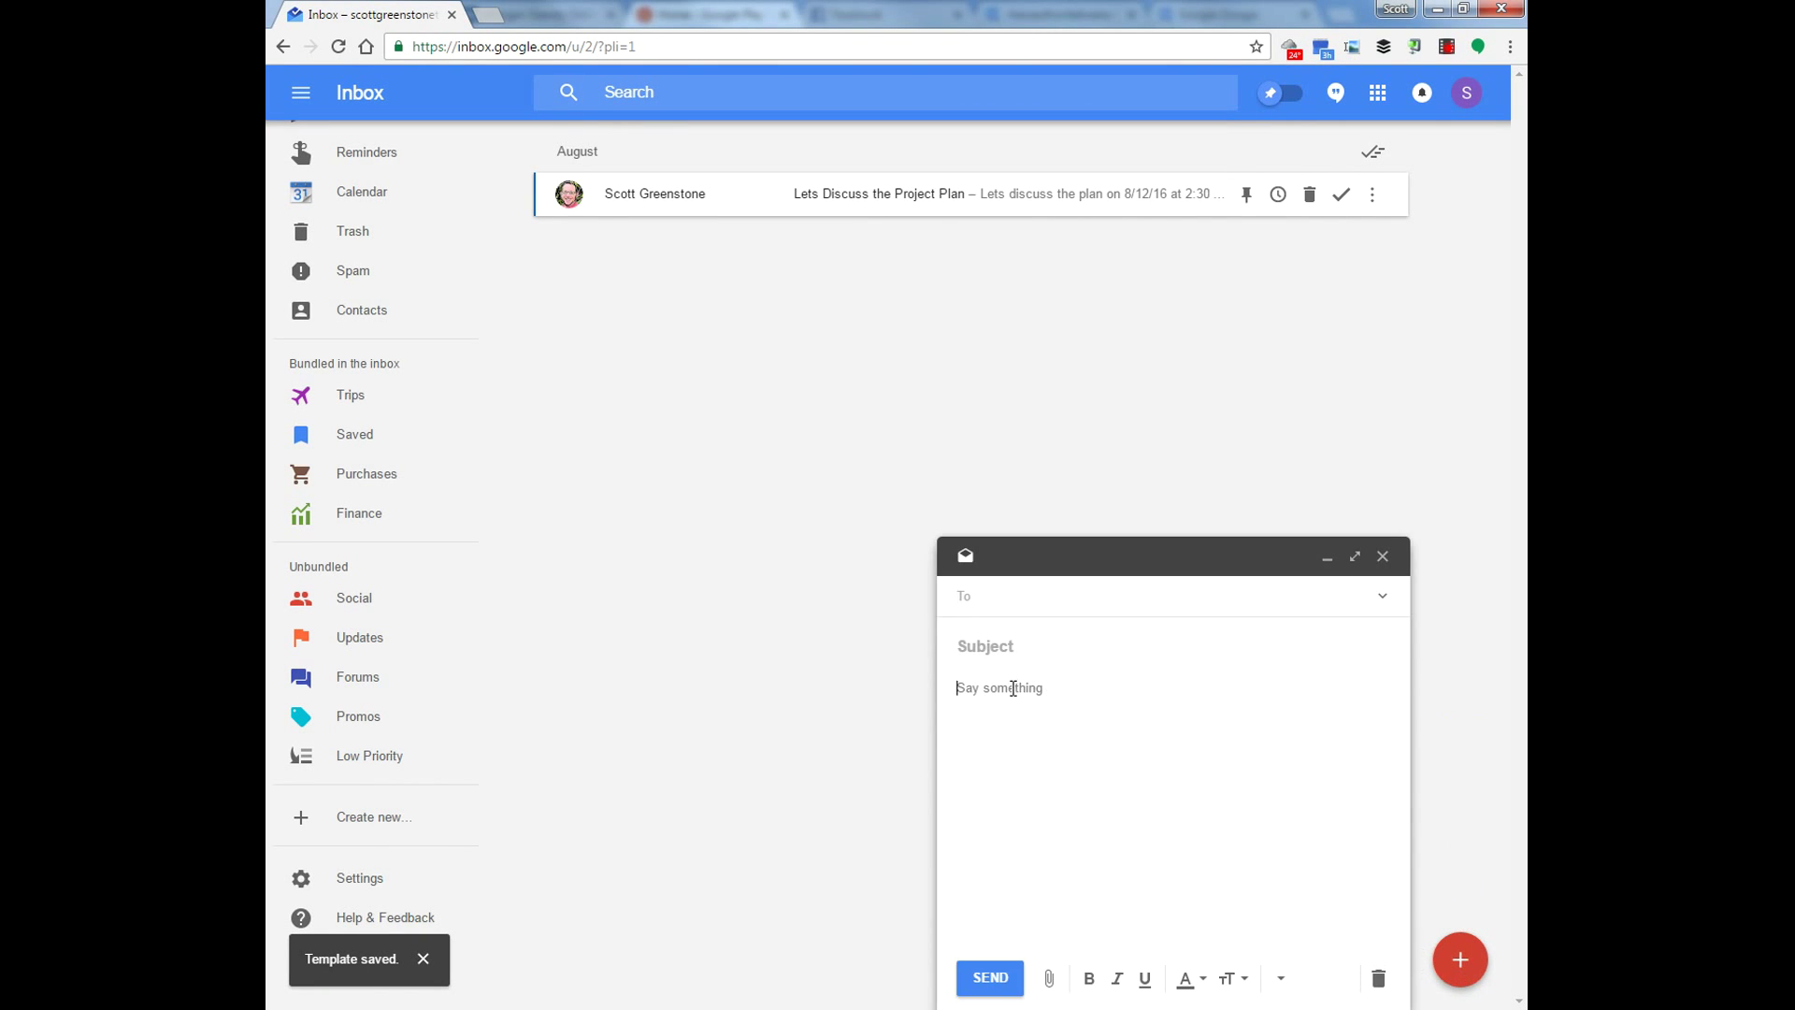
pyautogui.write('akl')
pyautogui.write('fdkfadkj;hkjadshkjfadhkj;')
pyautogui.press('Return')
pyautogui.write('jklasdhgk')
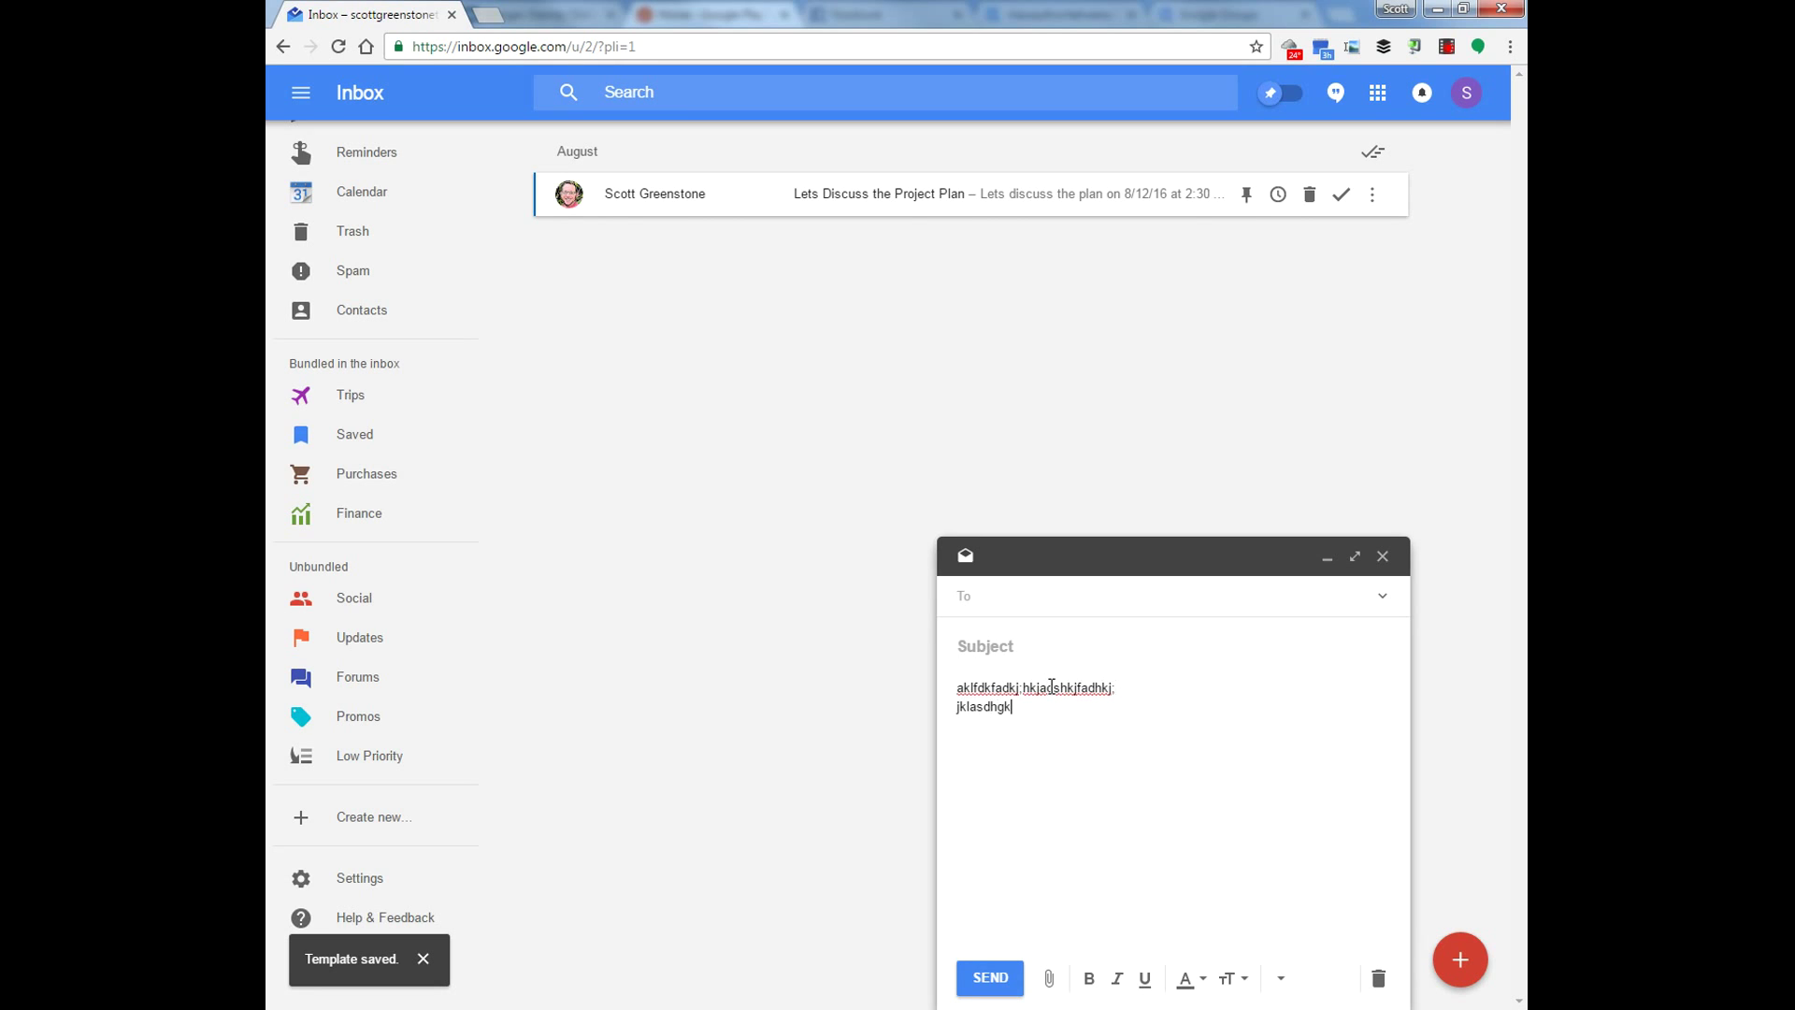
pyautogui.write('hadfg')
pyautogui.press('Return')
pyautogui.write('hjkgdfhjkgjkadfg')
pyautogui.press('Return')
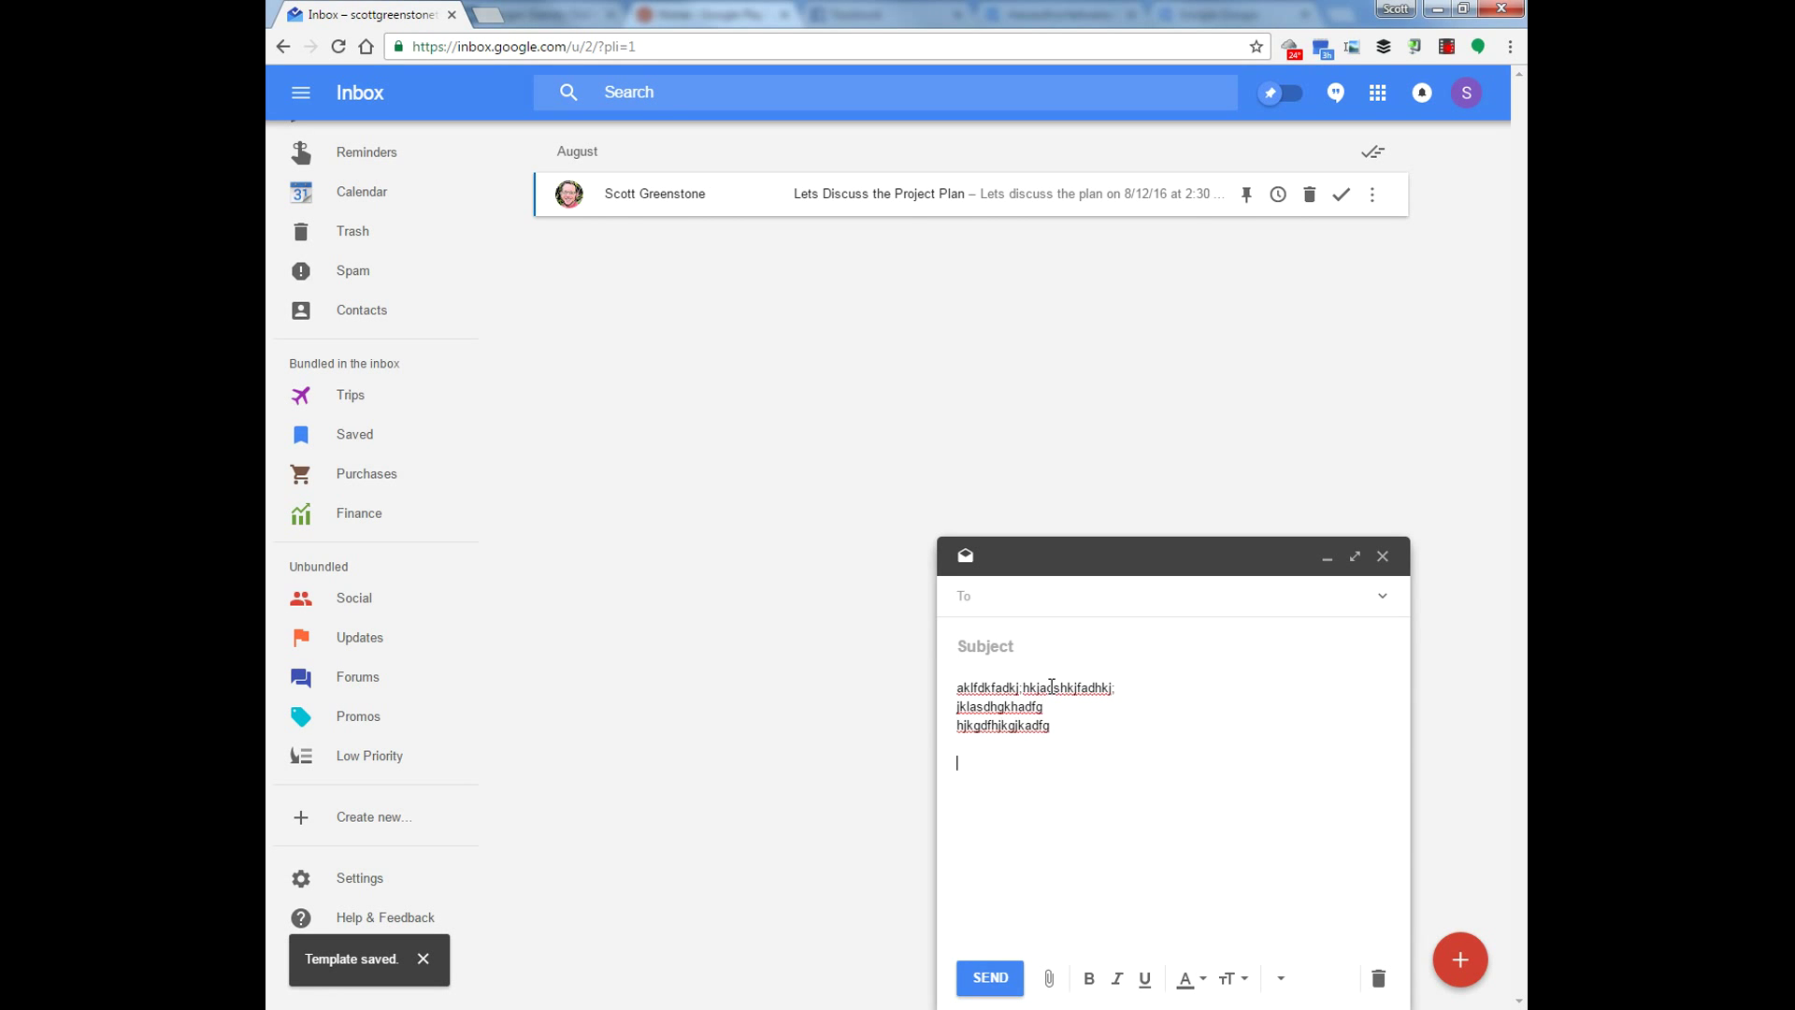
pyautogui.click(1281, 980)
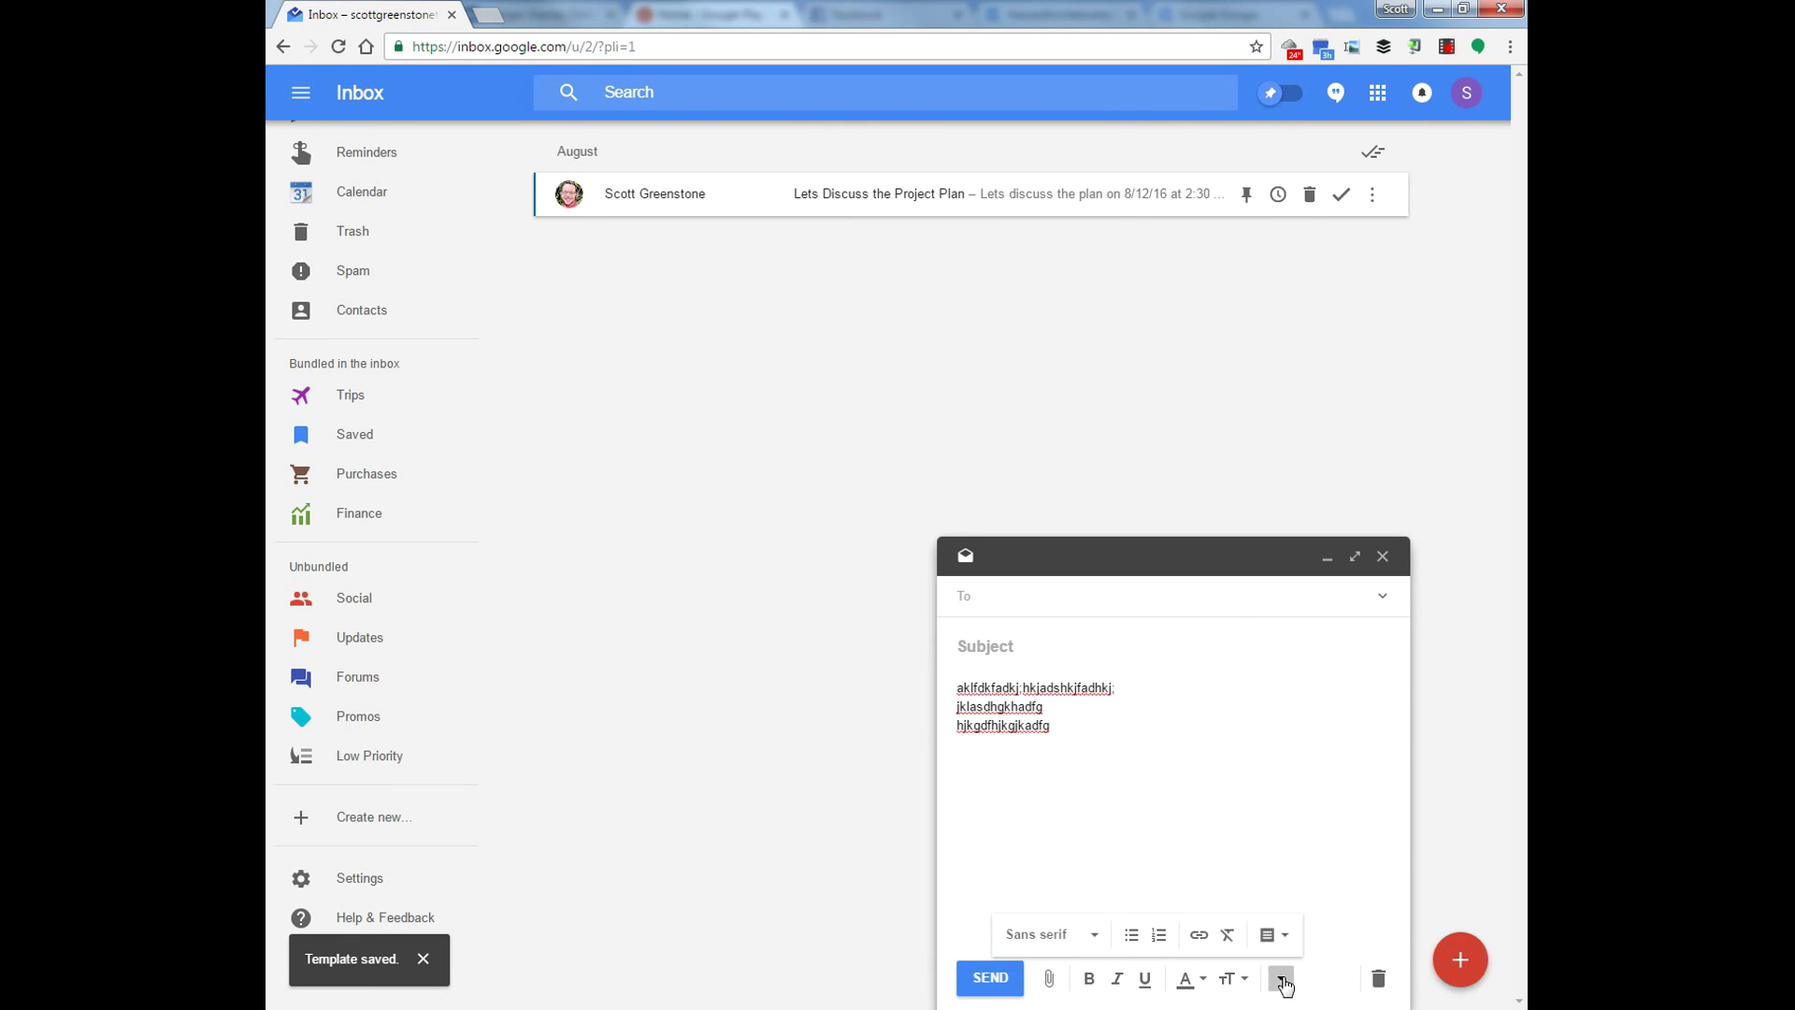
pyautogui.click(1282, 935)
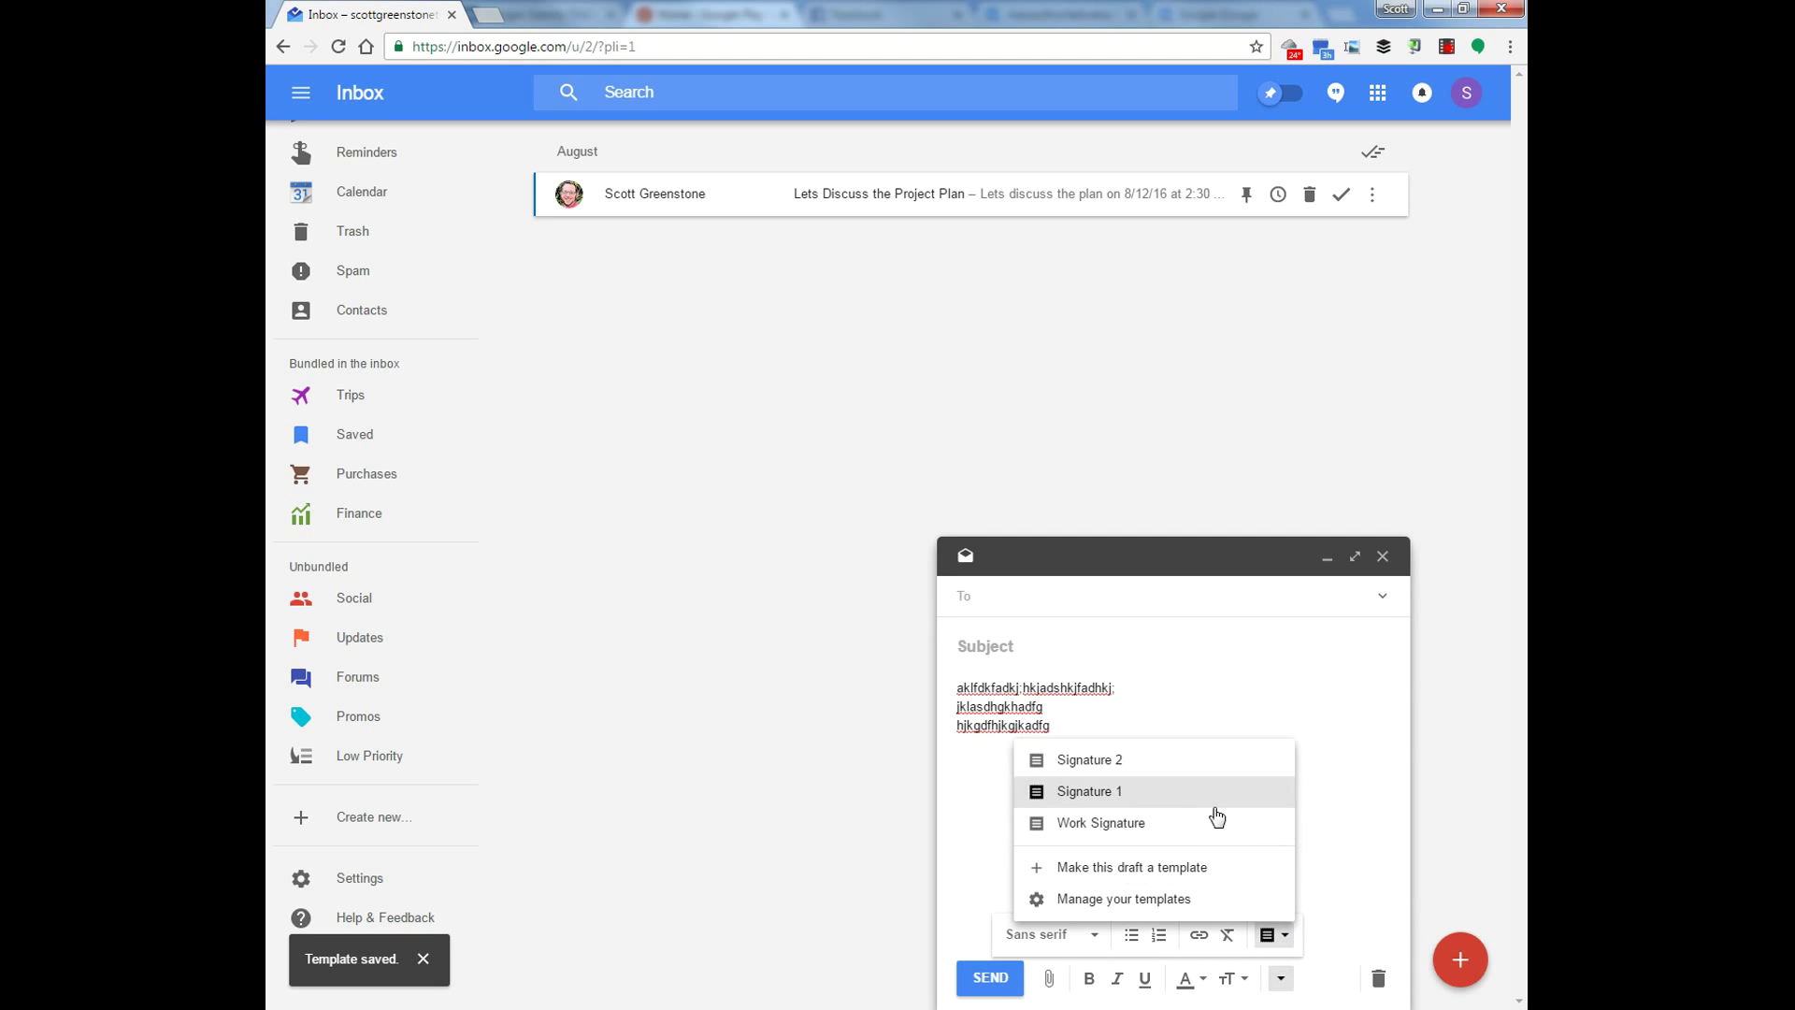
pyautogui.click(1164, 824)
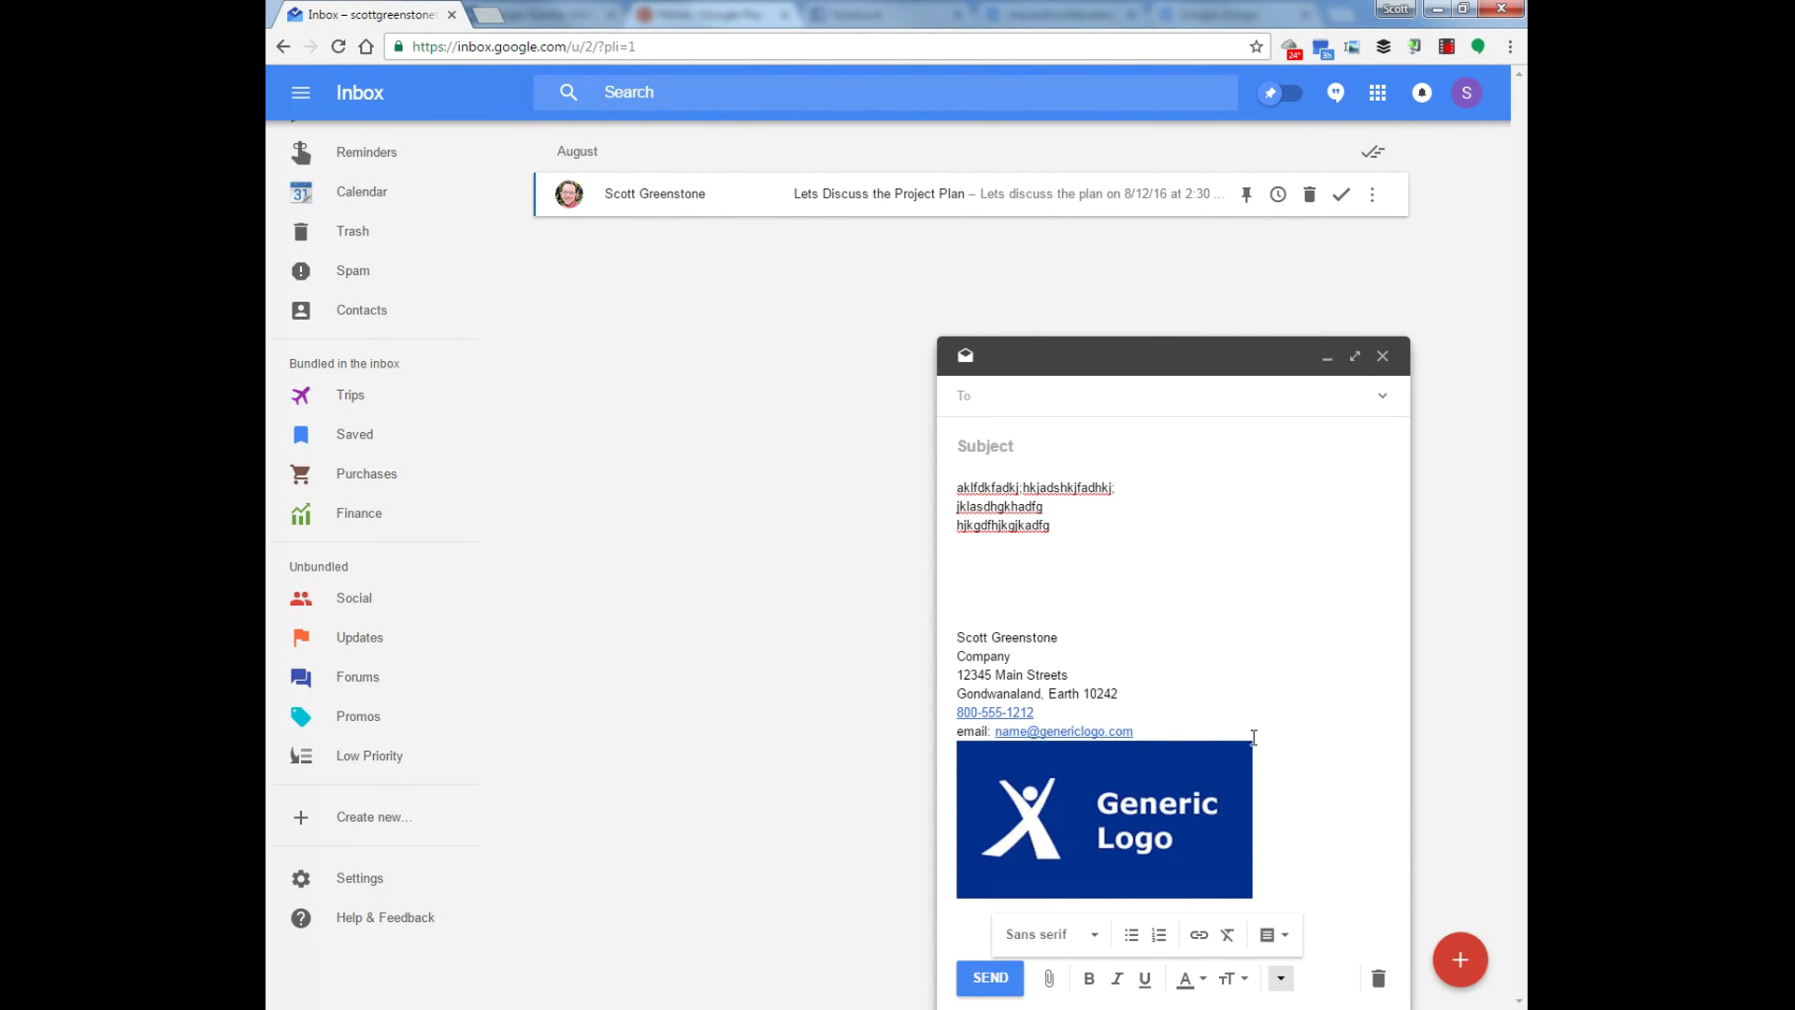
# Discard the draft, reply to Lets Discuss the Project Plan and insert the Signature 1 template.
pyautogui.click(1379, 981)
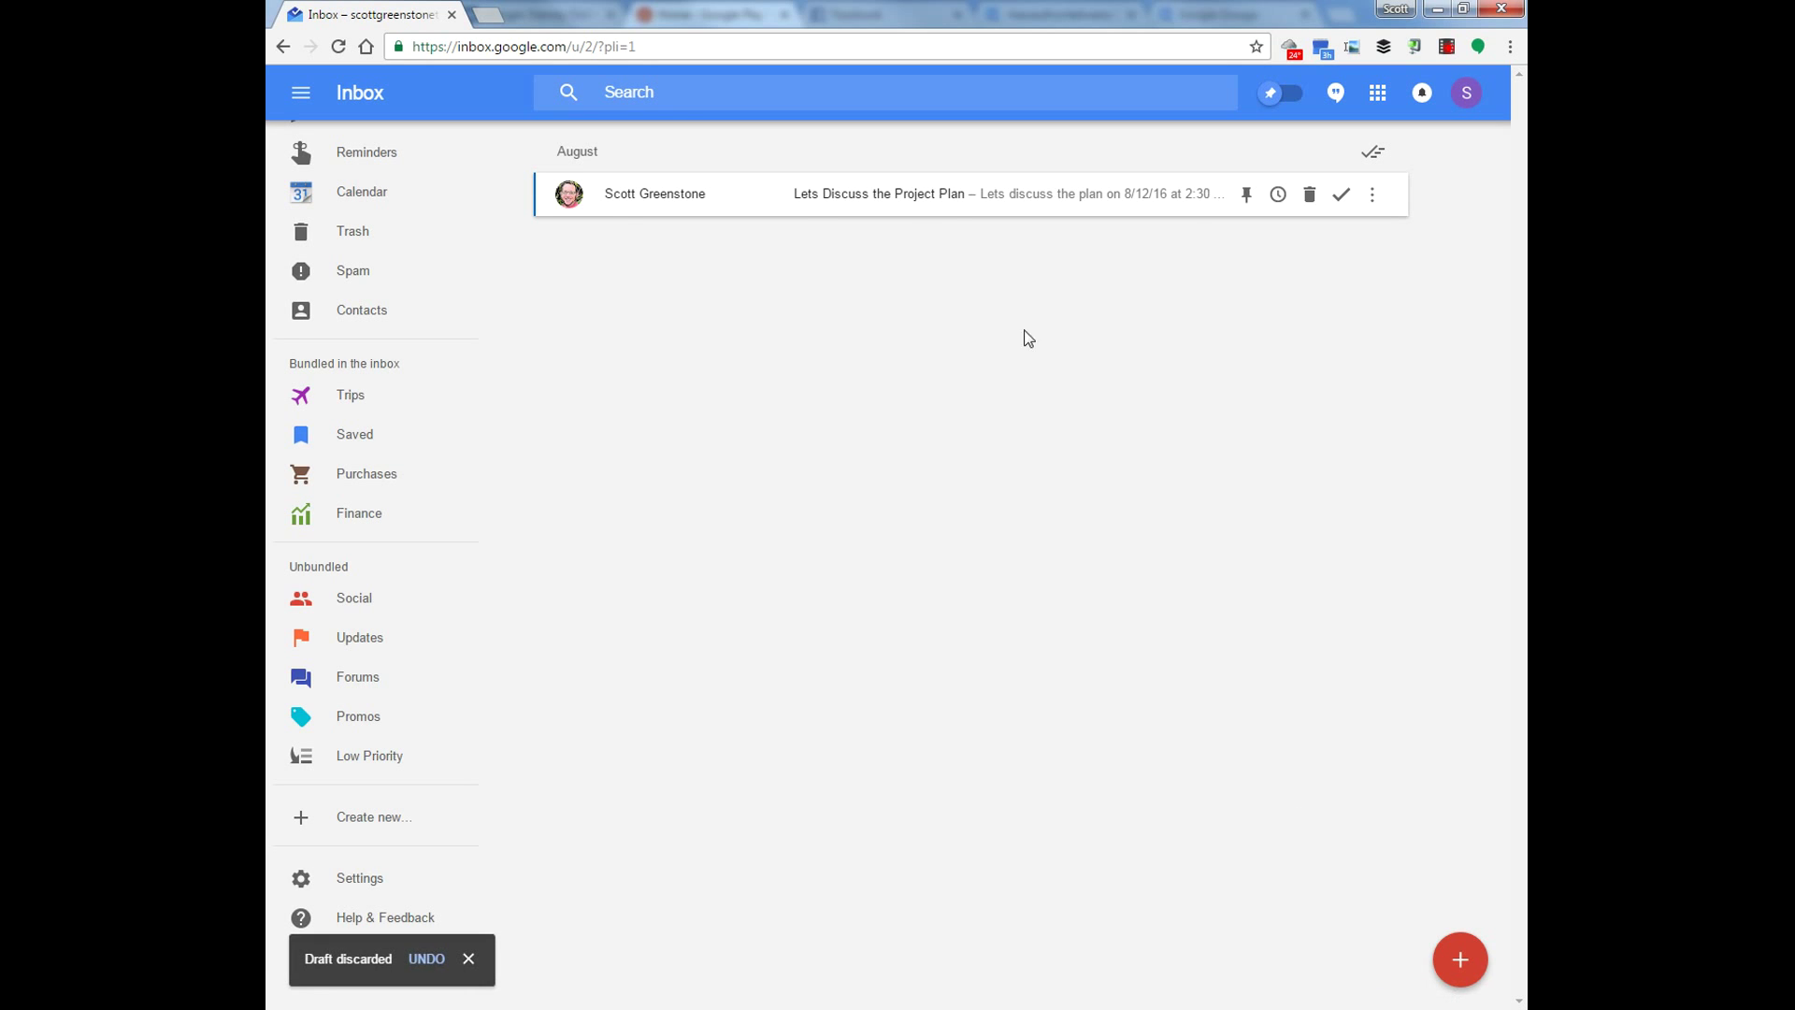
pyautogui.click(793, 211)
pyautogui.click(725, 381)
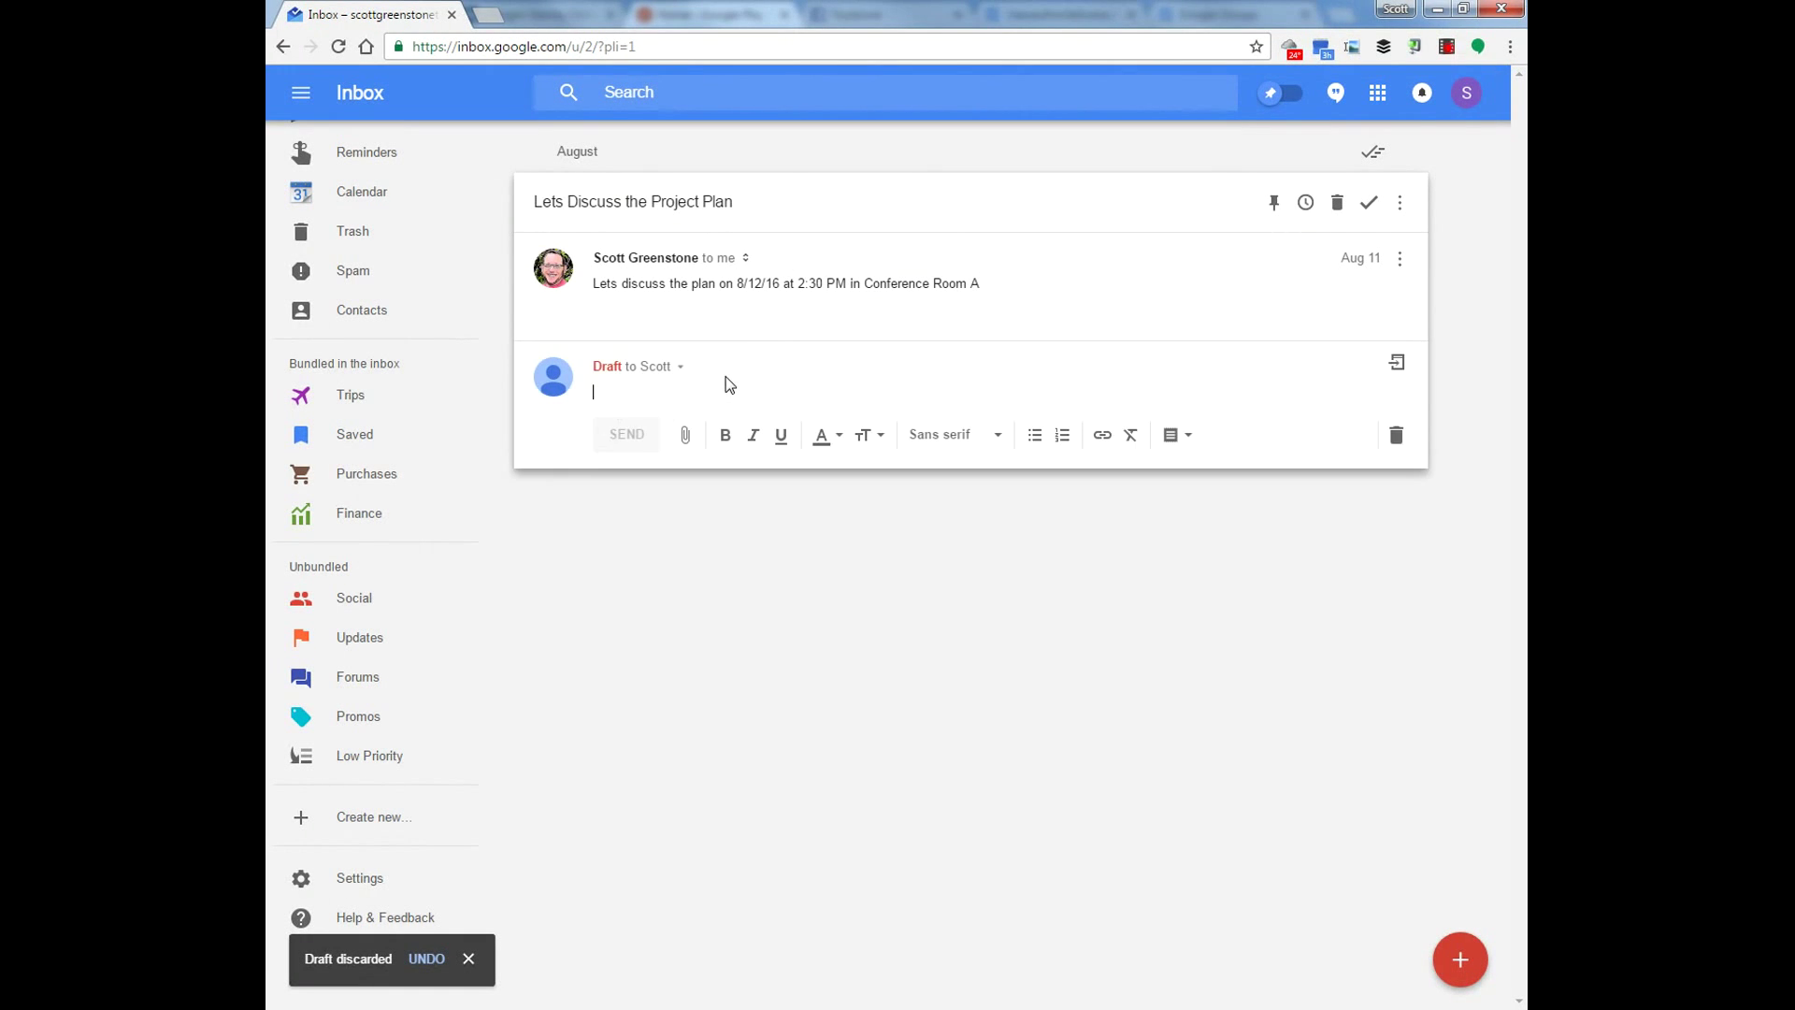
pyautogui.write('hfkadshkjfkjsdafhkjasdfdsa')
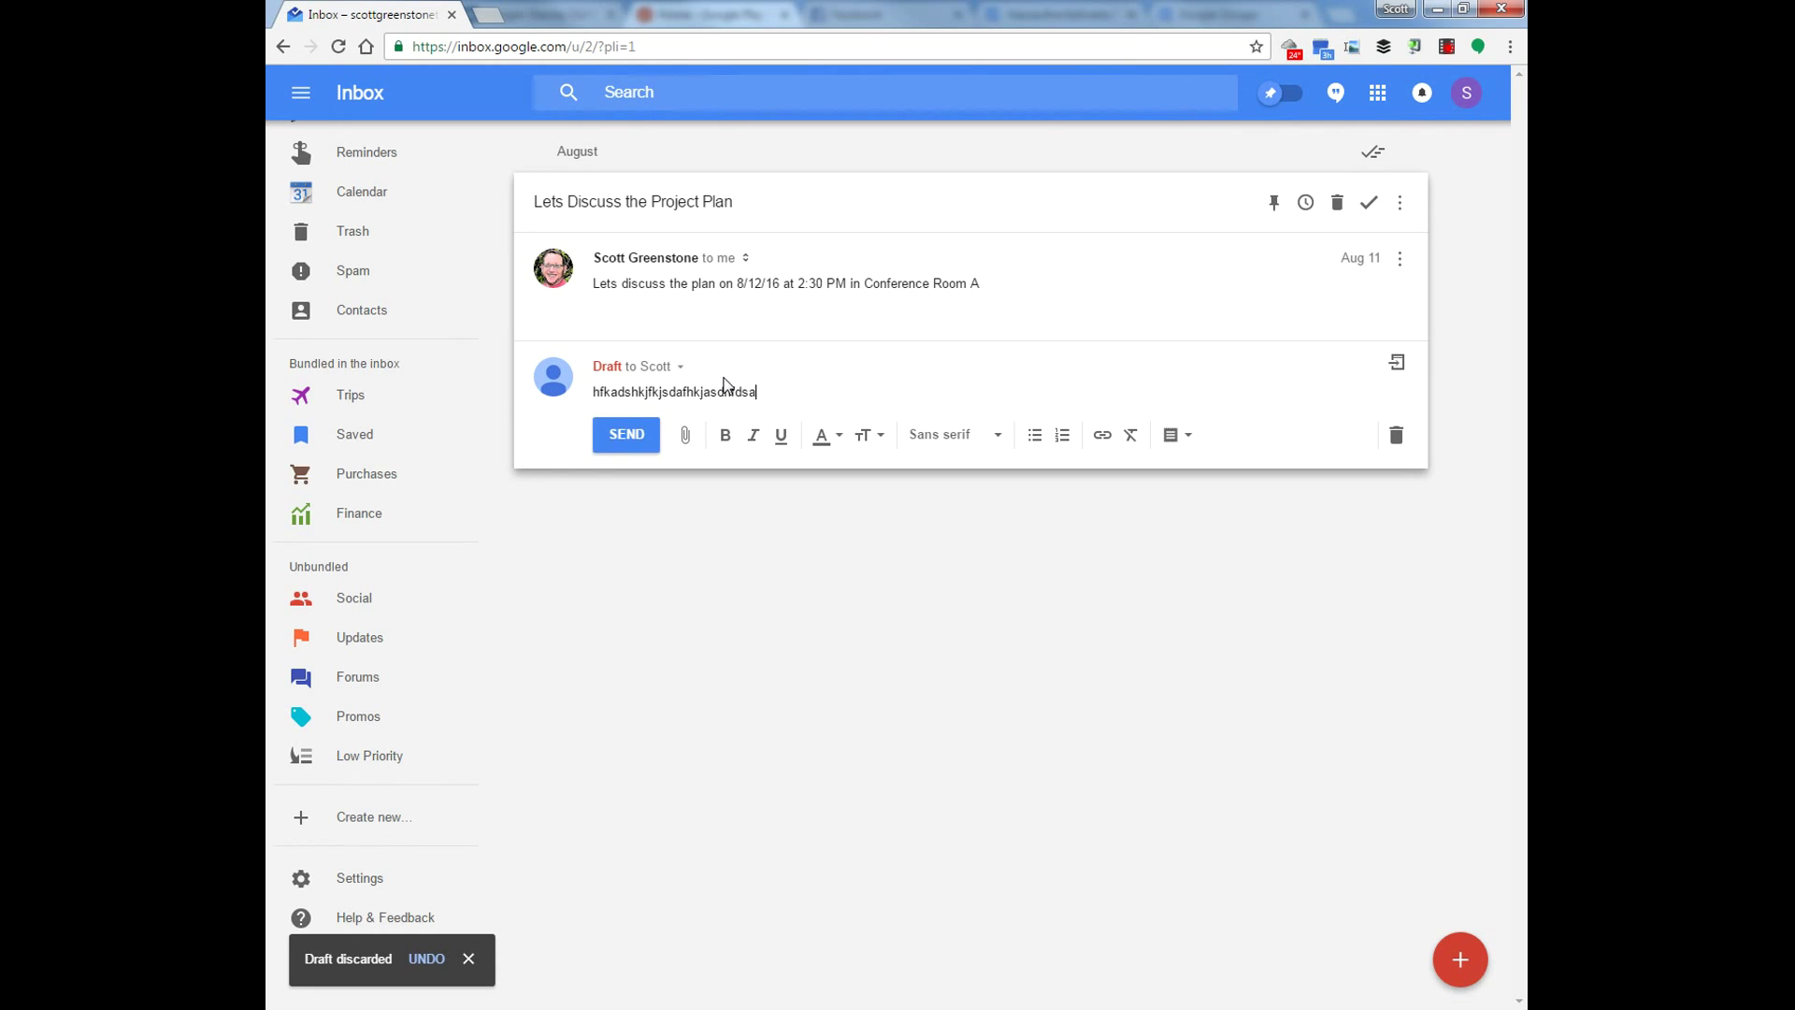
pyautogui.write('fas')
pyautogui.press('Return')
pyautogui.click(1173, 458)
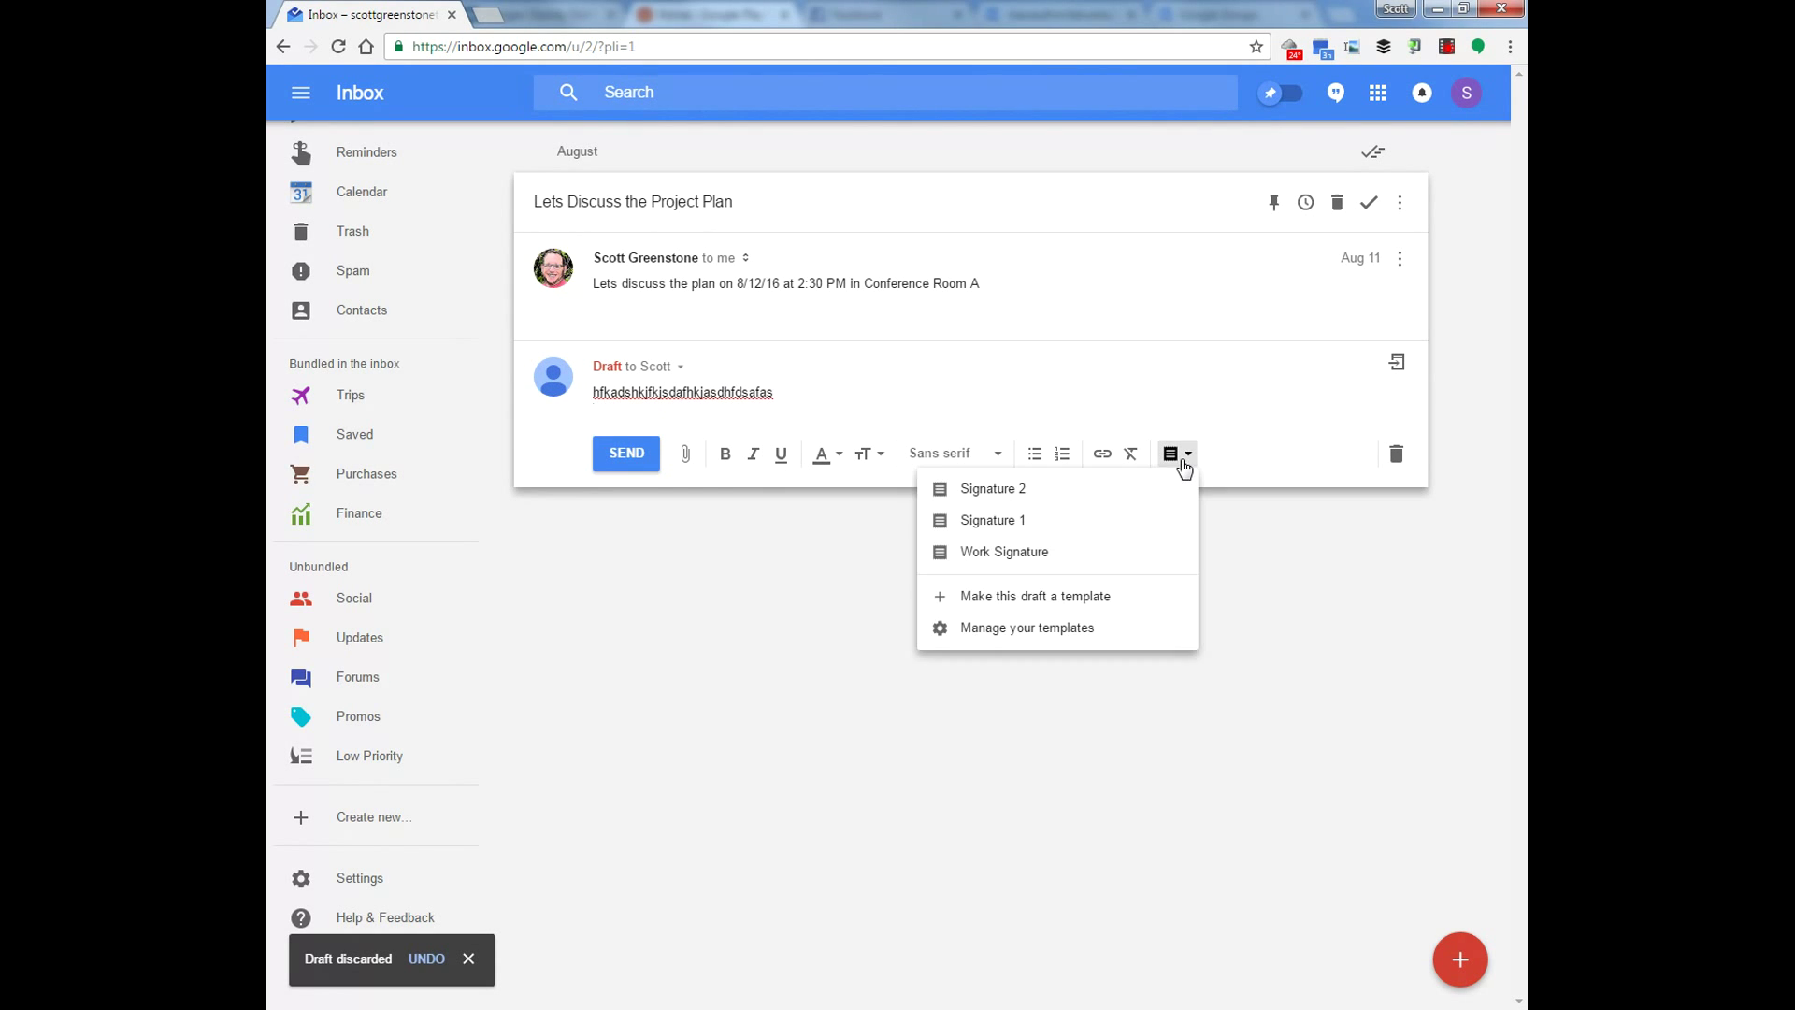
pyautogui.click(1080, 522)
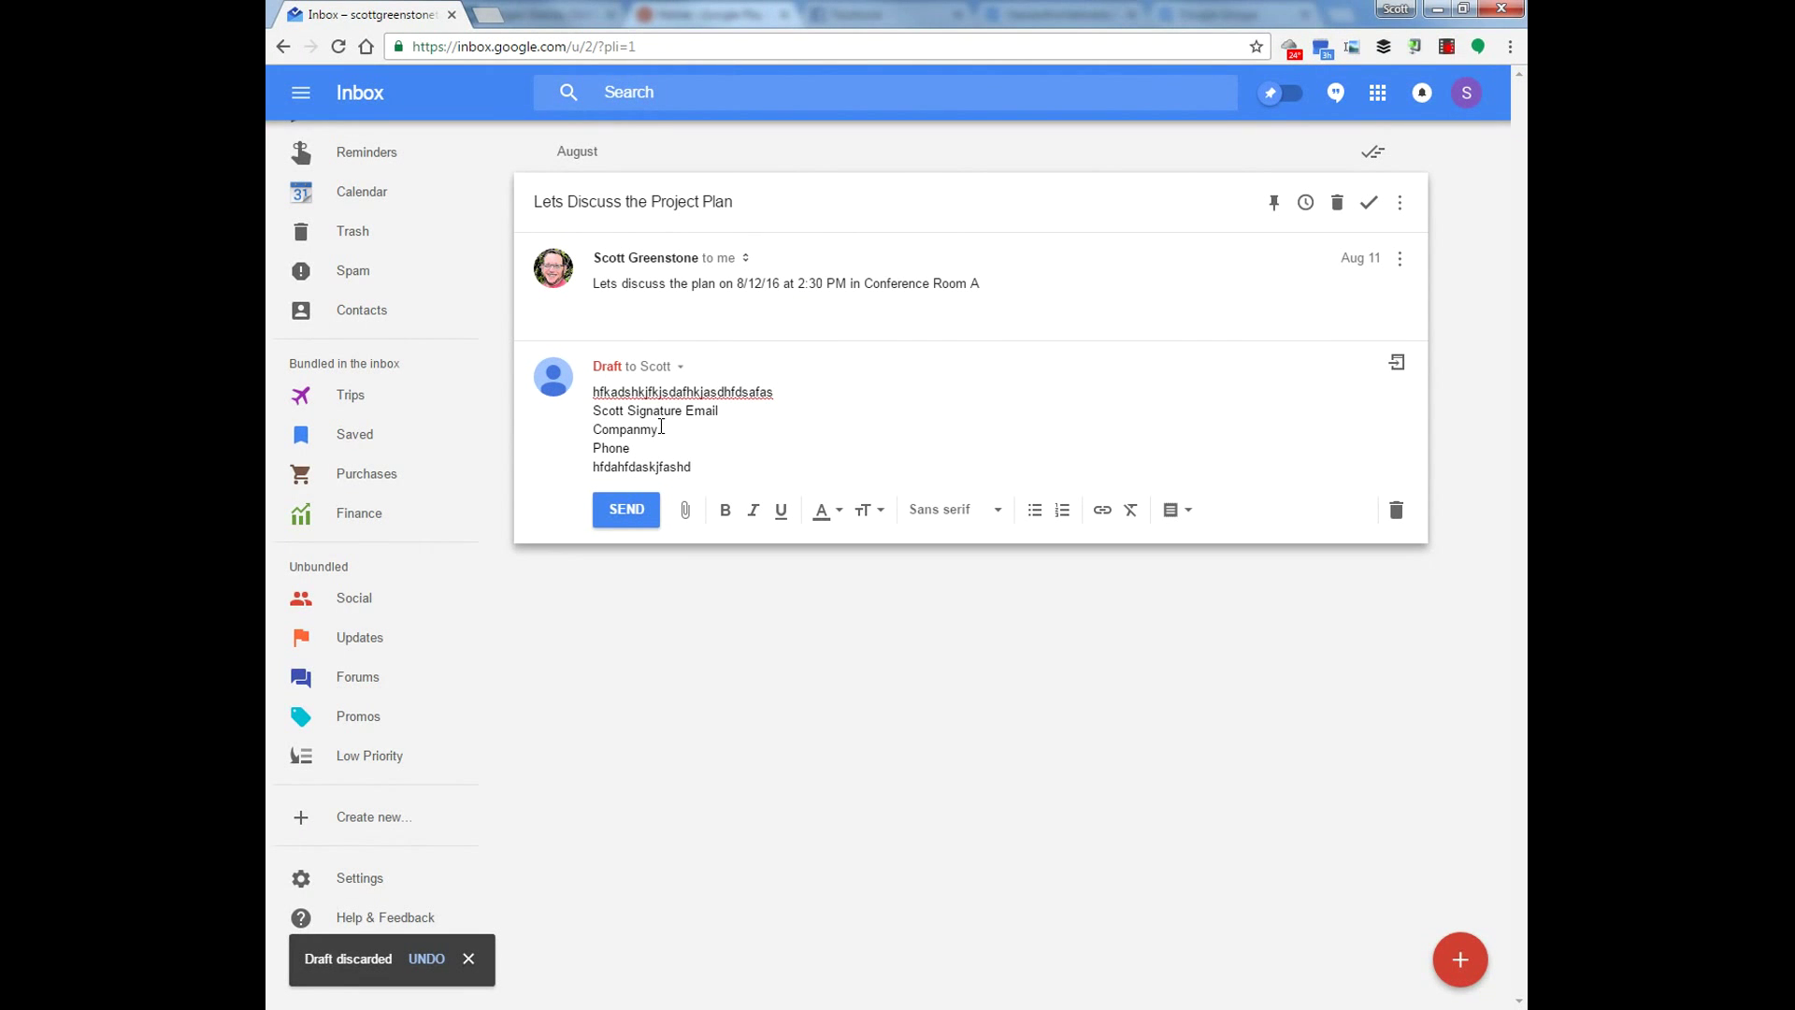
# Edit the inserted signature's Phone line to read Phone 2.
pyautogui.doubleClick(625, 448)
pyautogui.write('Pho')
pyautogui.press('Down')
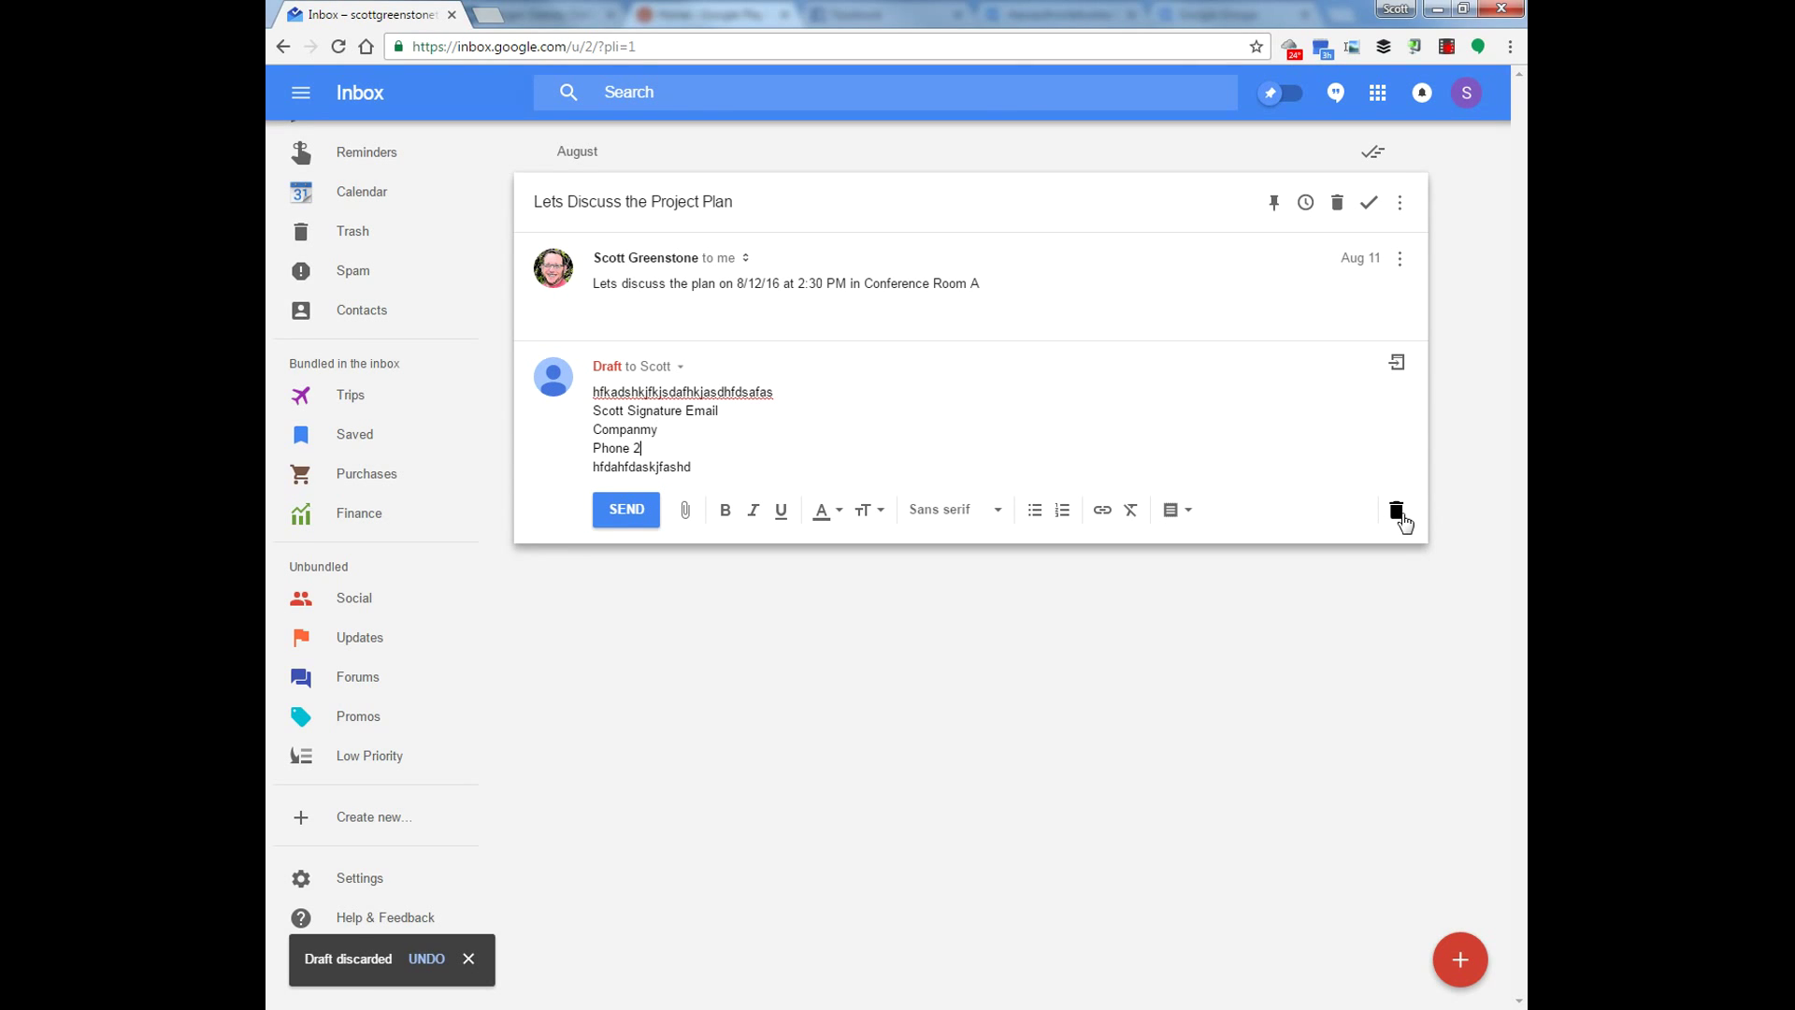